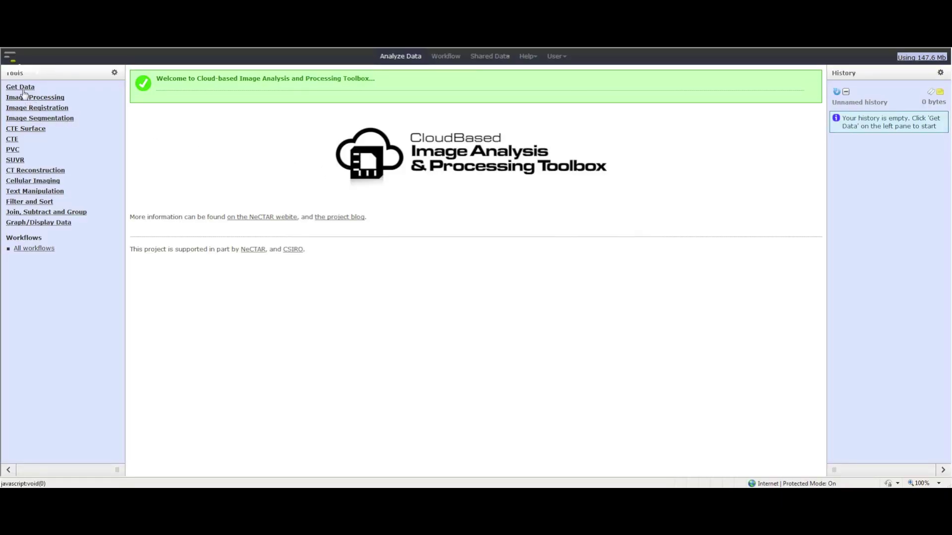
- Upload astrocytes.tif from the C:\TestImages\NeCTAR folder and display the uploaded image
left_click(23, 89)
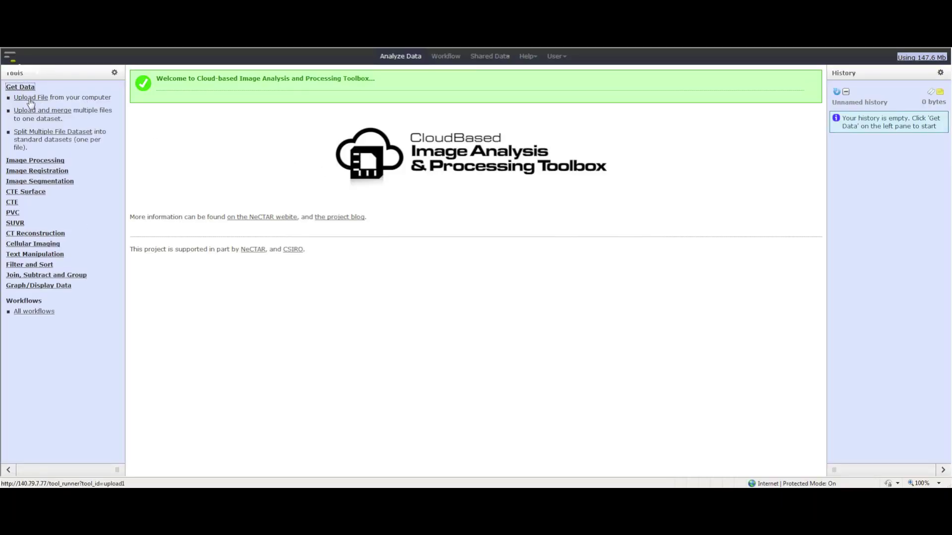
left_click(30, 98)
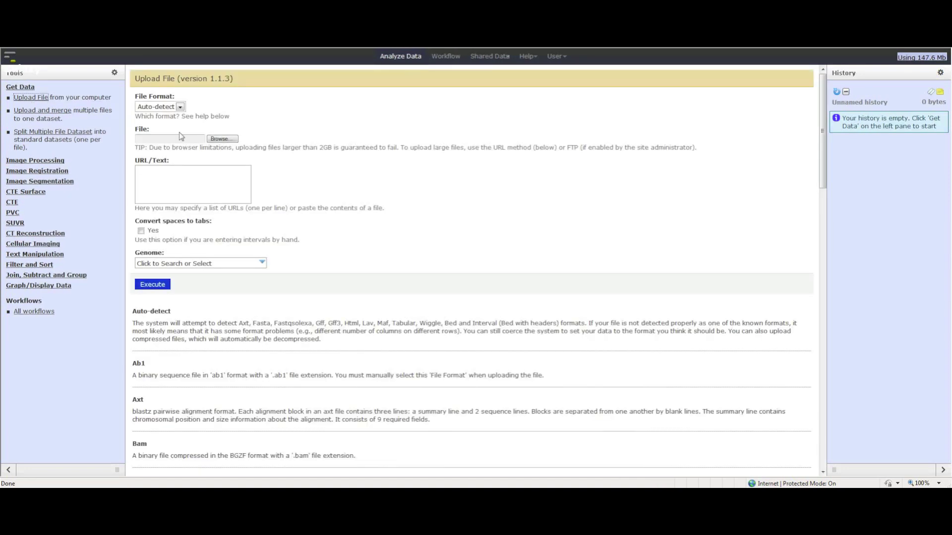
left_click(218, 140)
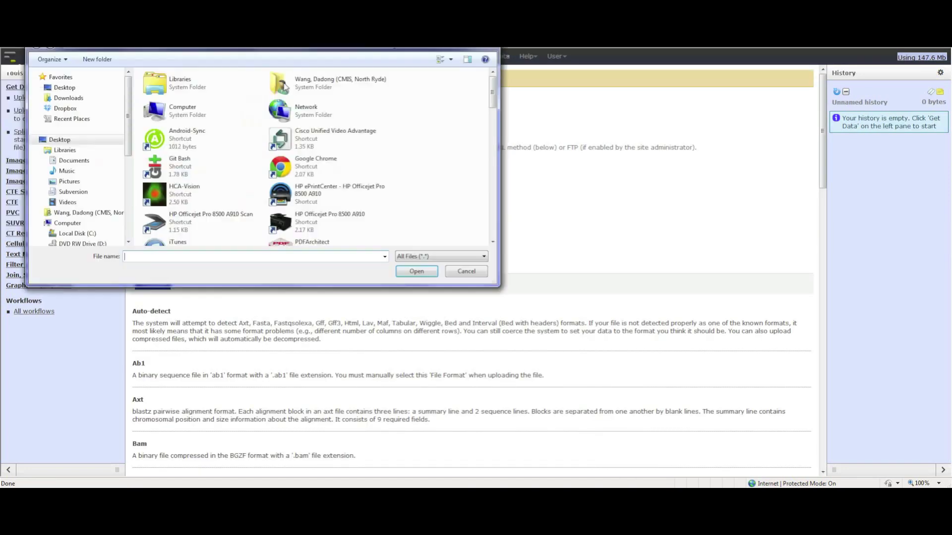
double_click(266, 227)
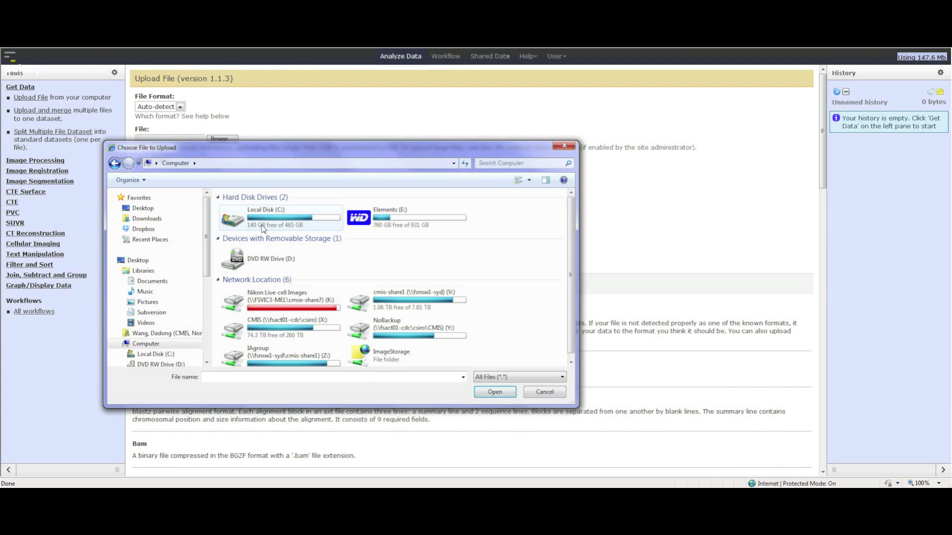
double_click(278, 224)
double_click(271, 233)
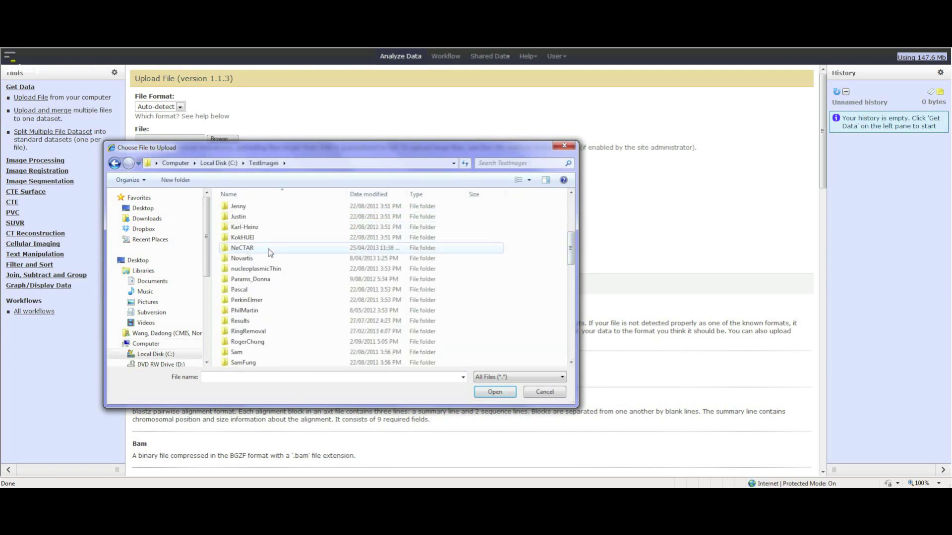
double_click(271, 250)
left_click(263, 208)
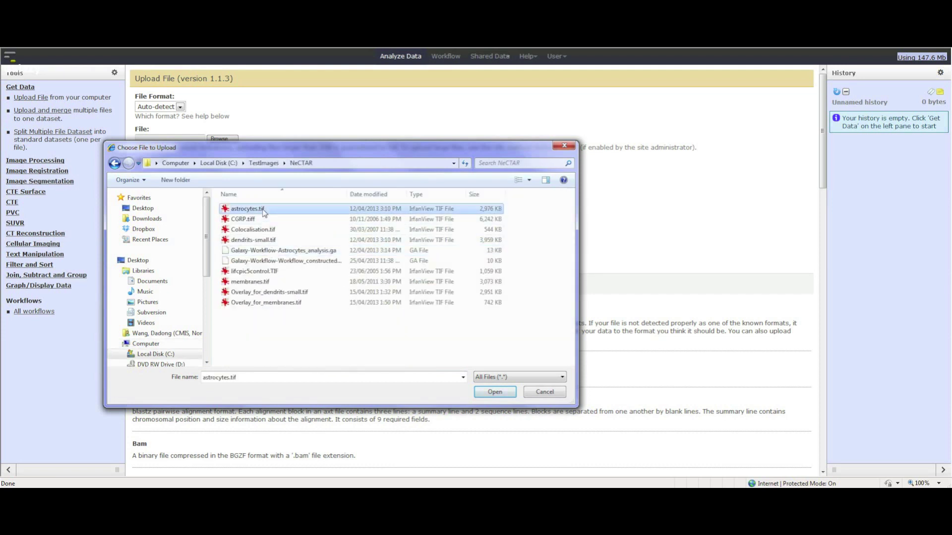
left_click(494, 392)
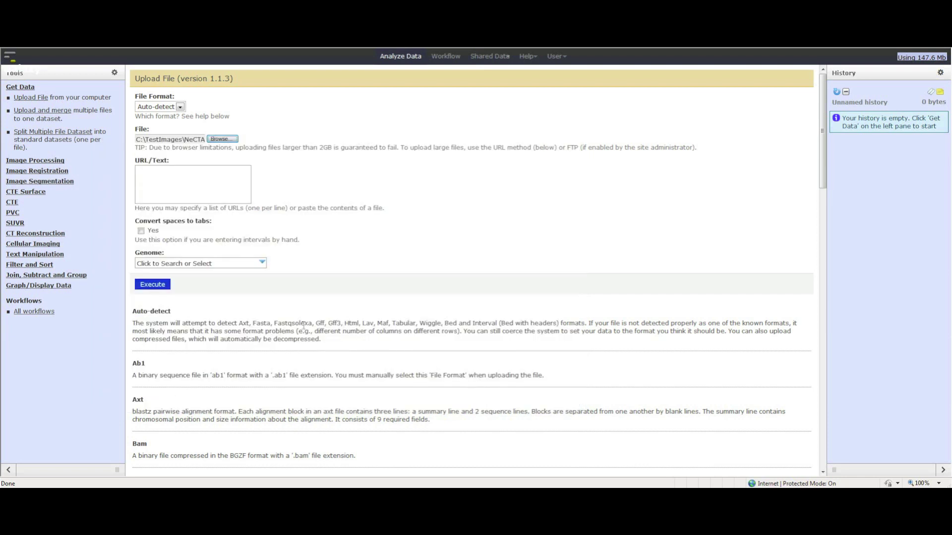
left_click(167, 287)
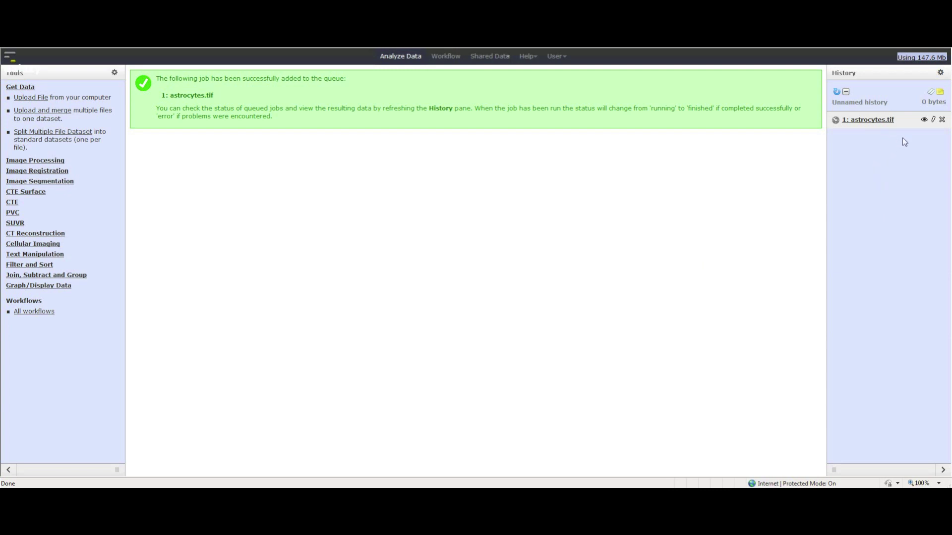
left_click(924, 120)
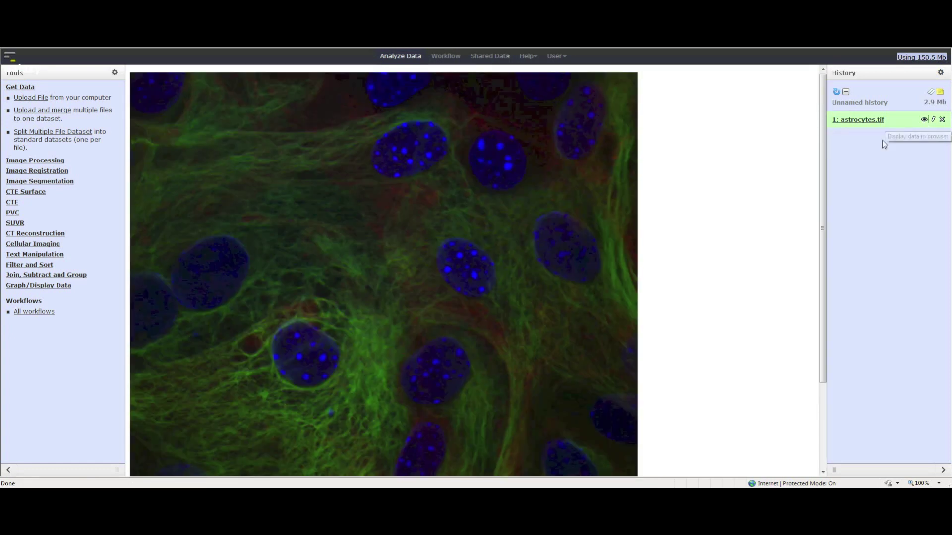
mouse_move(824, 148)
left_mouse_down()
mouse_move(824, 216)
mouse_move(822, 134)
left_mouse_up()
- Detect lines in astrocytes.tif, ignoring lines with intensity lower than 1, and display the resulting binary mask
left_click(48, 244)
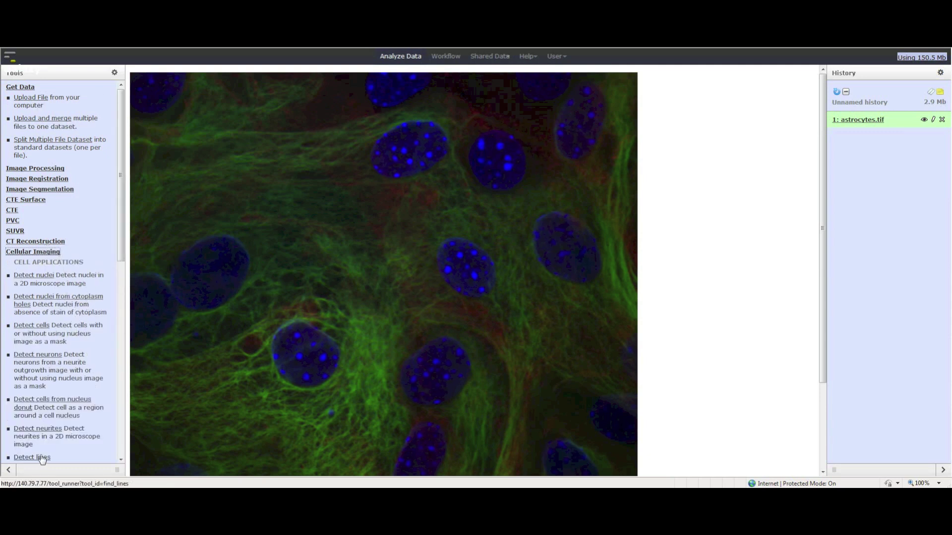
left_click_drag(121, 258, 121, 297)
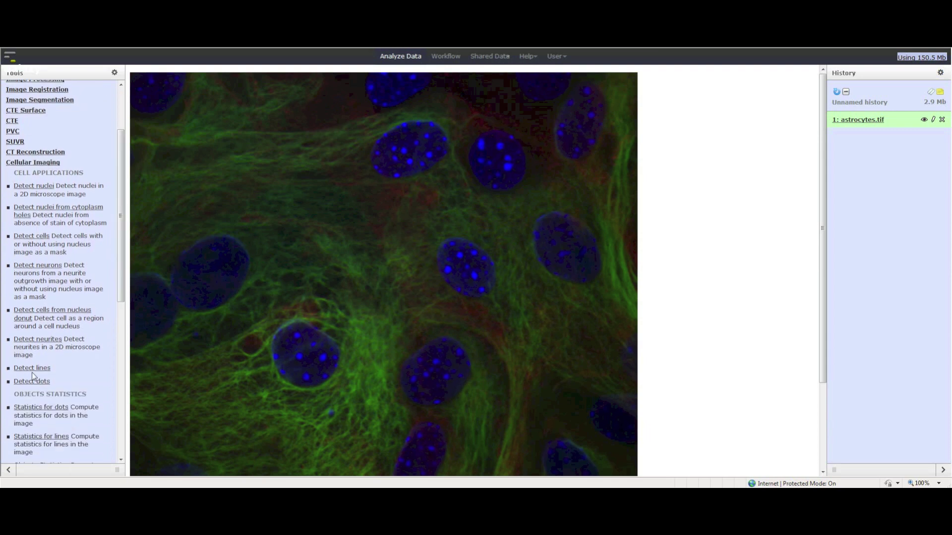
left_click(36, 372)
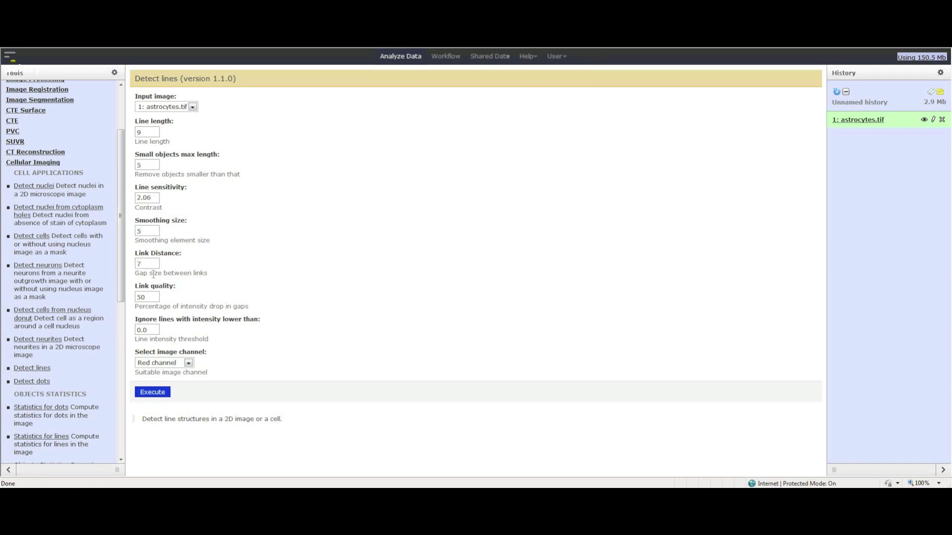
left_click(139, 330)
type("1")
left_click(164, 392)
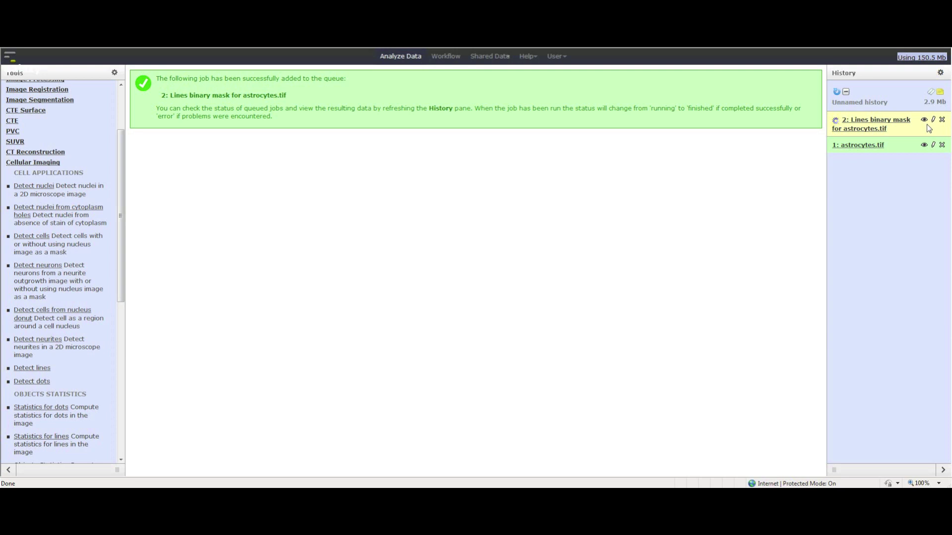
left_click(928, 121)
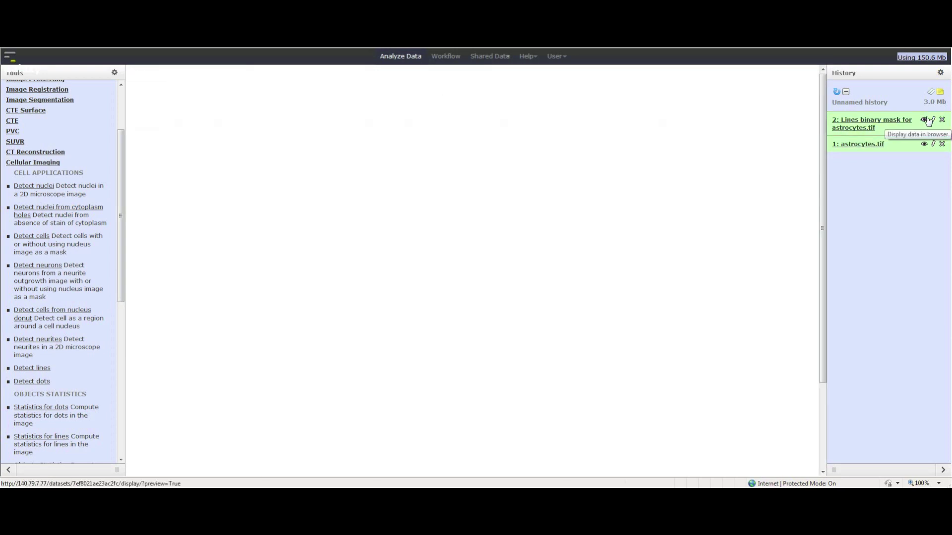
mouse_move(823, 149)
left_mouse_down()
mouse_move(818, 241)
mouse_move(819, 147)
left_mouse_up()
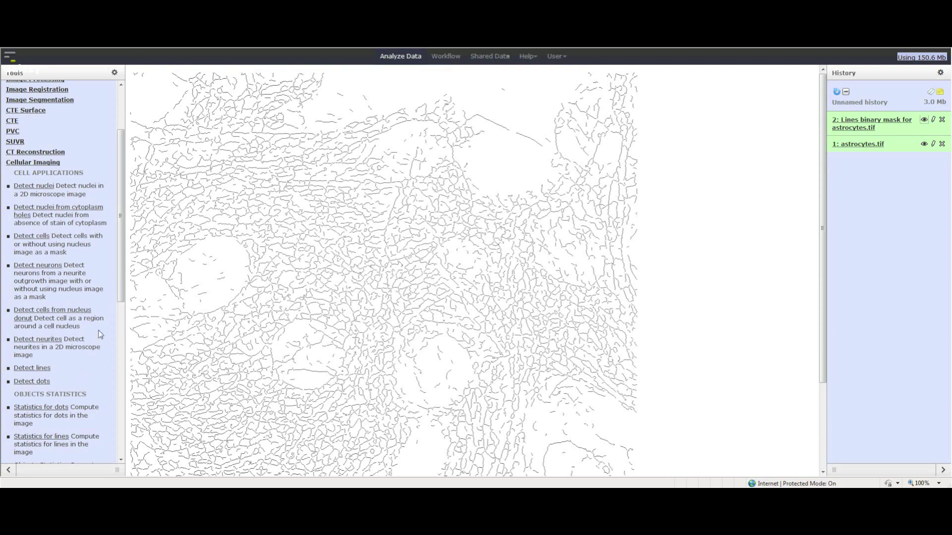
- Configure nuclei detection on astrocytes.tif: nucleoli radius 15, largest nuclei radius 121, smoothing size 1.0, threshold sensitivity 0.5 and radius of holes 15
left_click(51, 190)
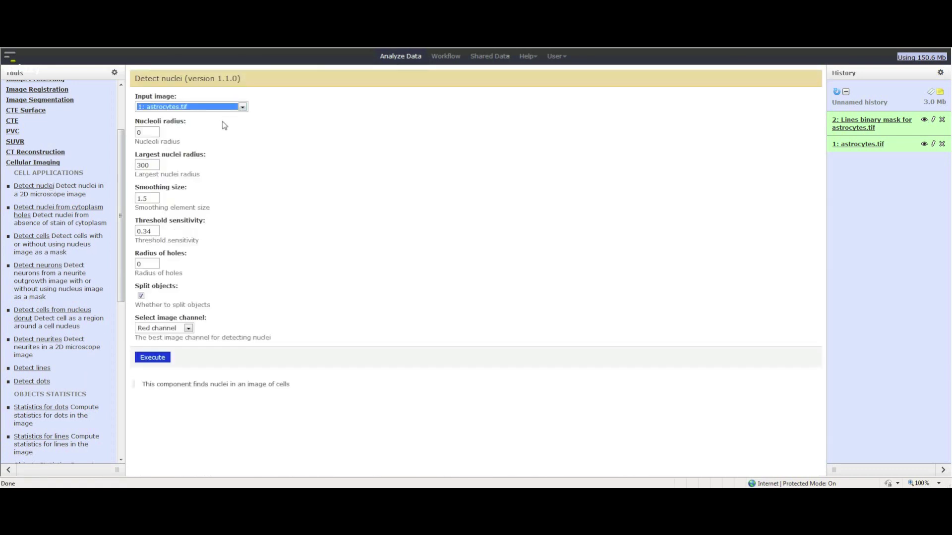
double_click(154, 163)
type("121")
key("Tab")
type("1.0")
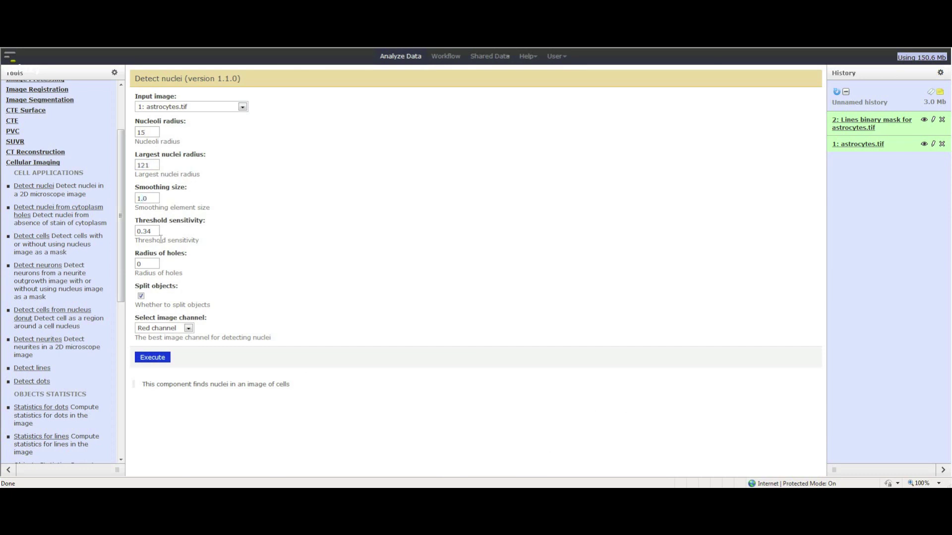
key("Tab")
type("0.5")
key("Tab")
type("15")
- Run the nuclei detection on the blue channel and display the resulting nuclei mask
left_click(164, 328)
left_click(159, 354)
left_click(153, 358)
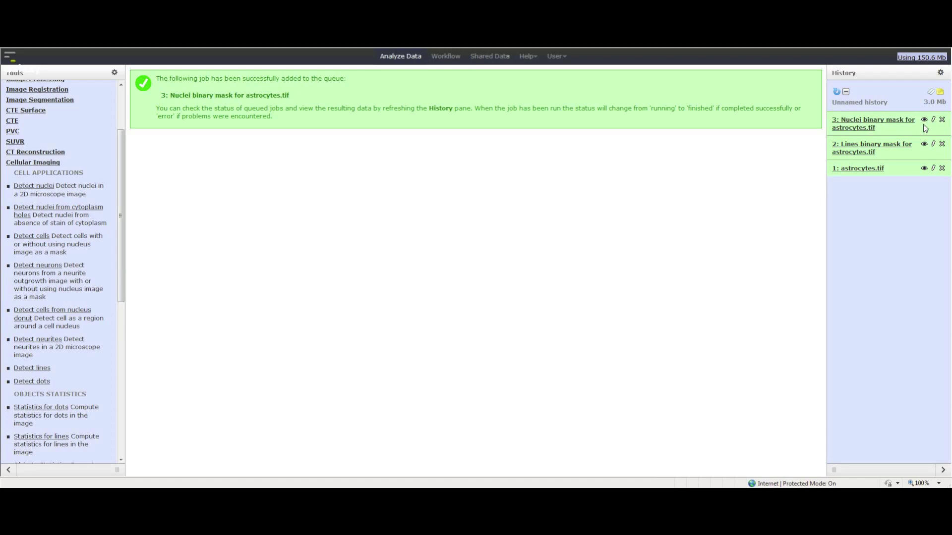
left_click(924, 120)
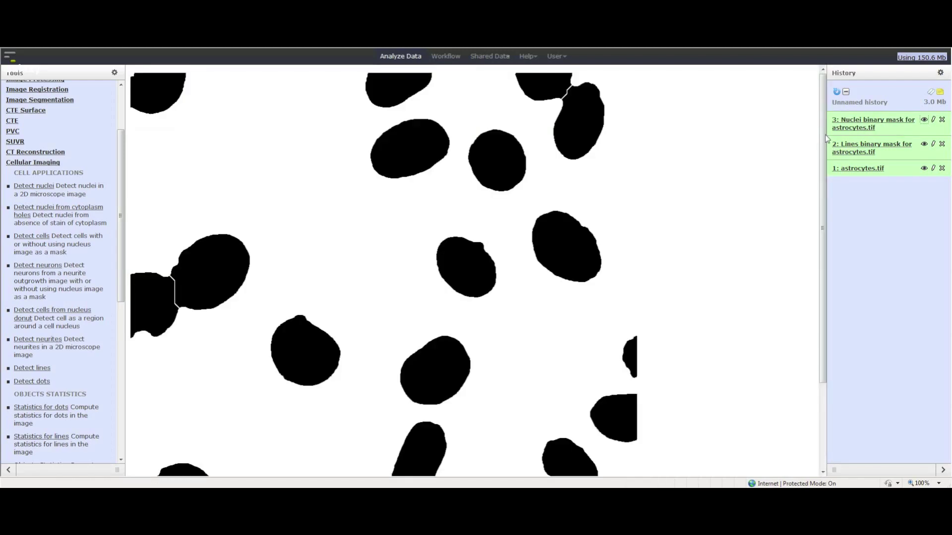
mouse_move(825, 134)
left_mouse_down()
mouse_move(826, 247)
mouse_move(830, 135)
left_mouse_up()
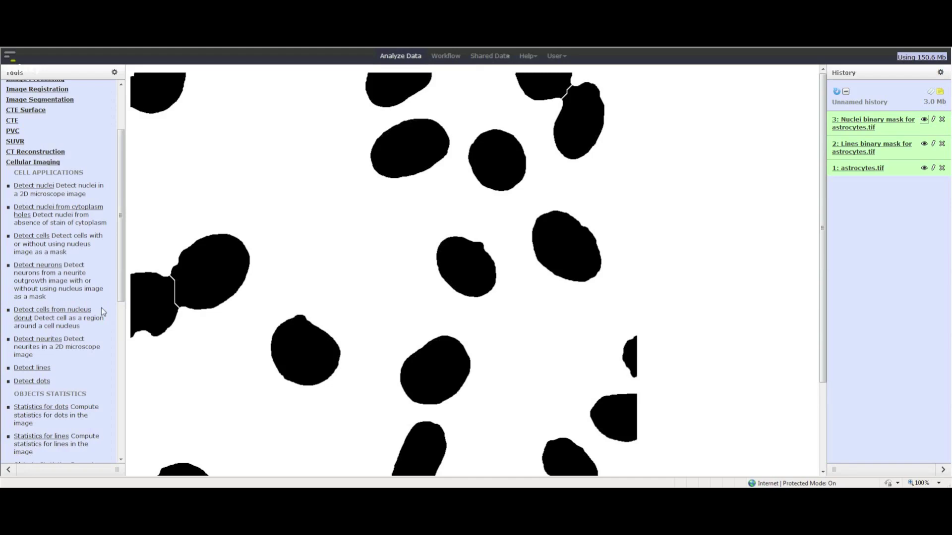
- Configure dot detection on astrocytes.tif: max dot diameter 15, min diameter 3, min intensity 5, min relative intensity 3 and bright dot intensity 150
left_click(44, 385)
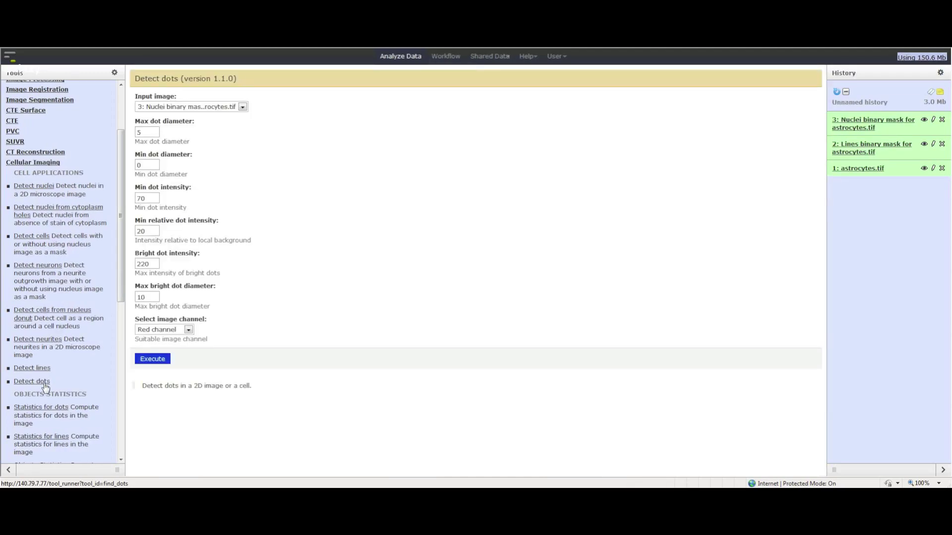
left_click(230, 106)
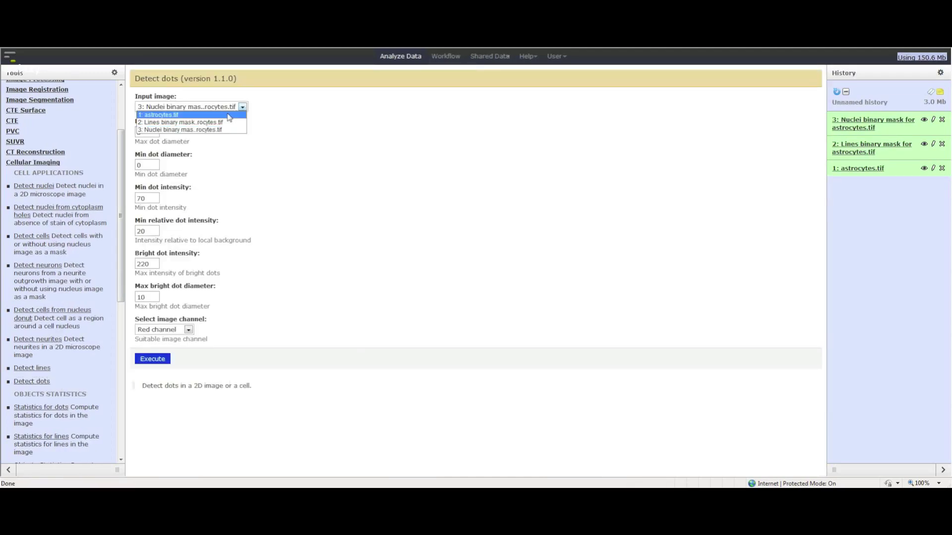
left_click(229, 115)
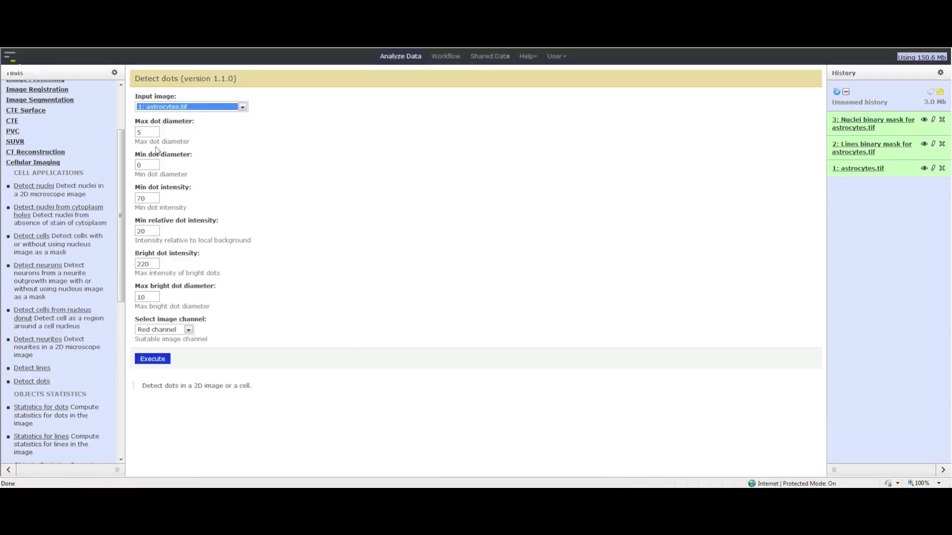
double_click(140, 165)
type("3")
double_click(144, 199)
type("5")
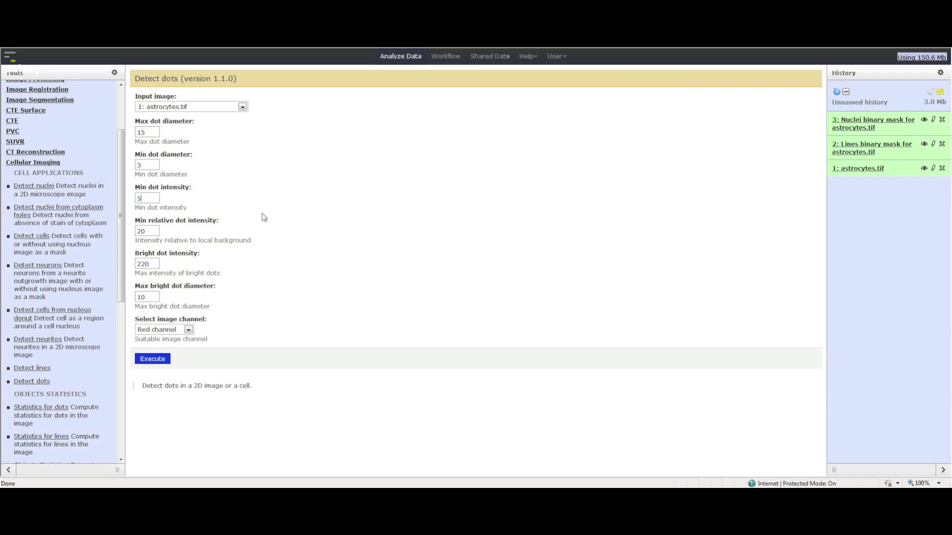
double_click(141, 232)
type("3")
double_click(153, 264)
type("150")
- Run the dot detection and display the resulting dots binary mask
left_click(152, 359)
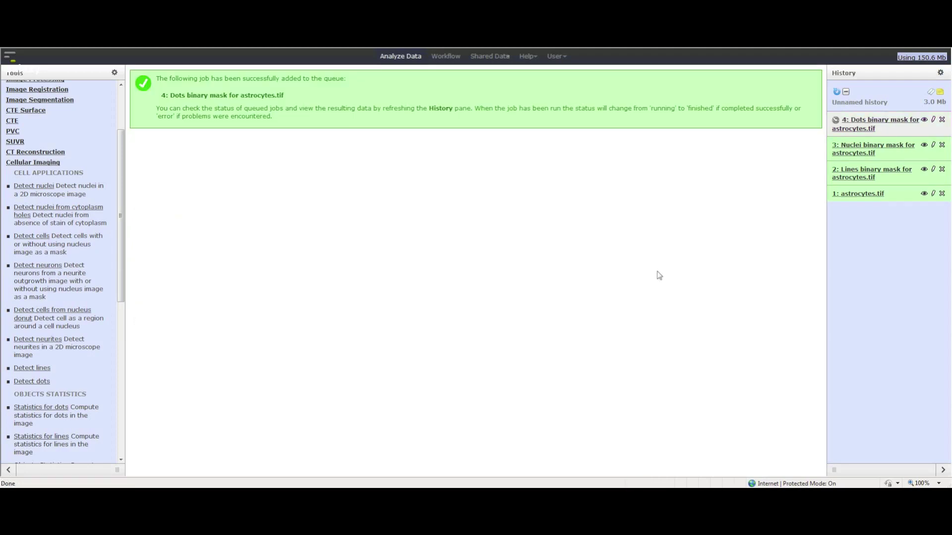
left_click(924, 119)
mouse_move(823, 160)
left_mouse_down()
mouse_move(823, 230)
mouse_move(823, 142)
left_mouse_up()
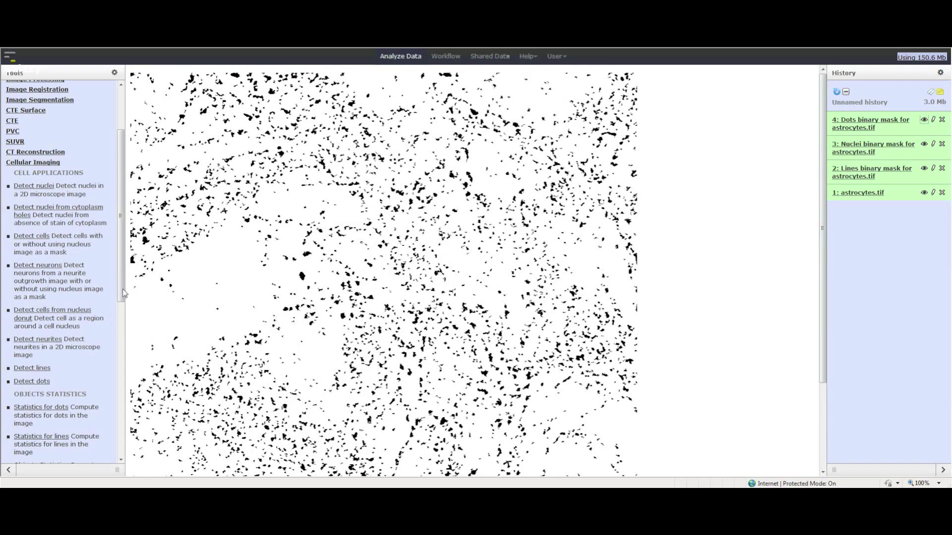
- Filter the nuclei binary mask by area with a minimum value of 500 and display the filtered objects
left_click_drag(122, 289, 123, 413)
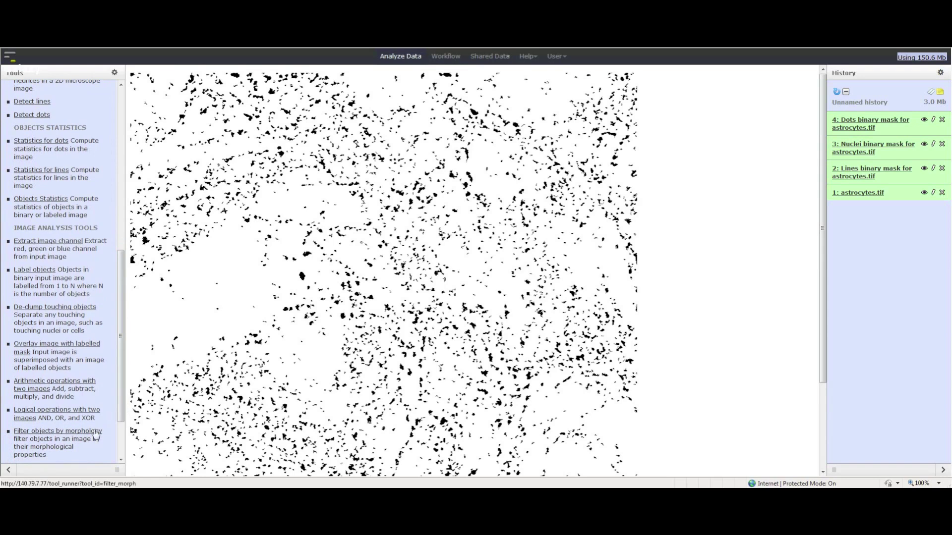
left_click(96, 433)
left_click(242, 108)
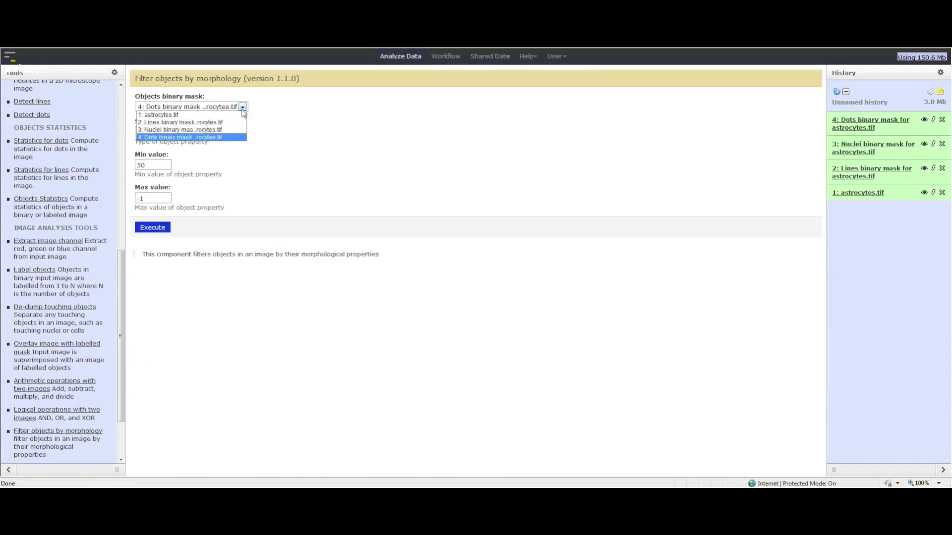
left_click(188, 129)
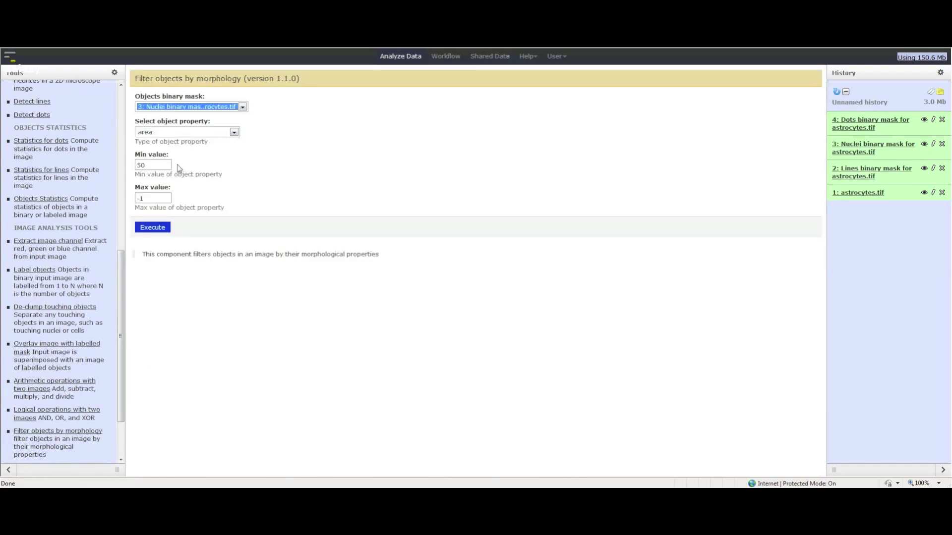
left_click(160, 165)
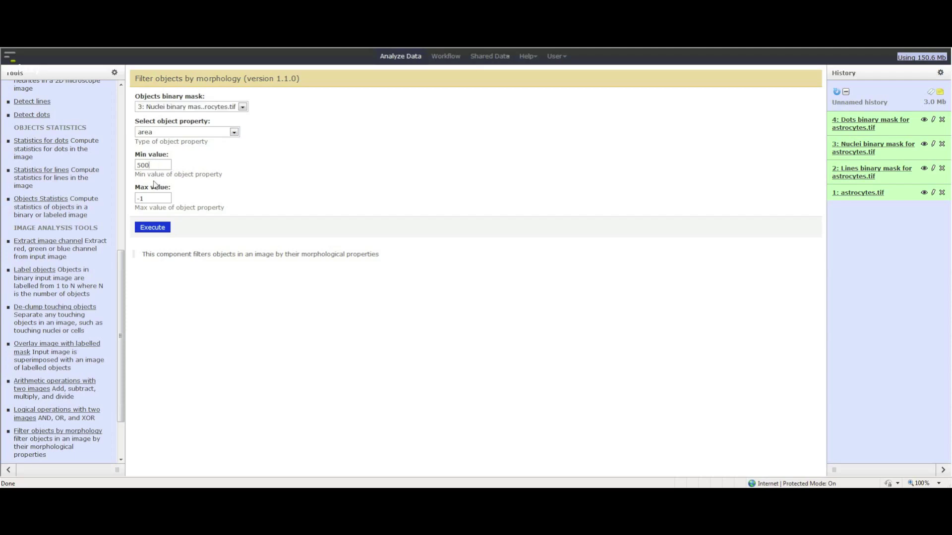
left_click(157, 228)
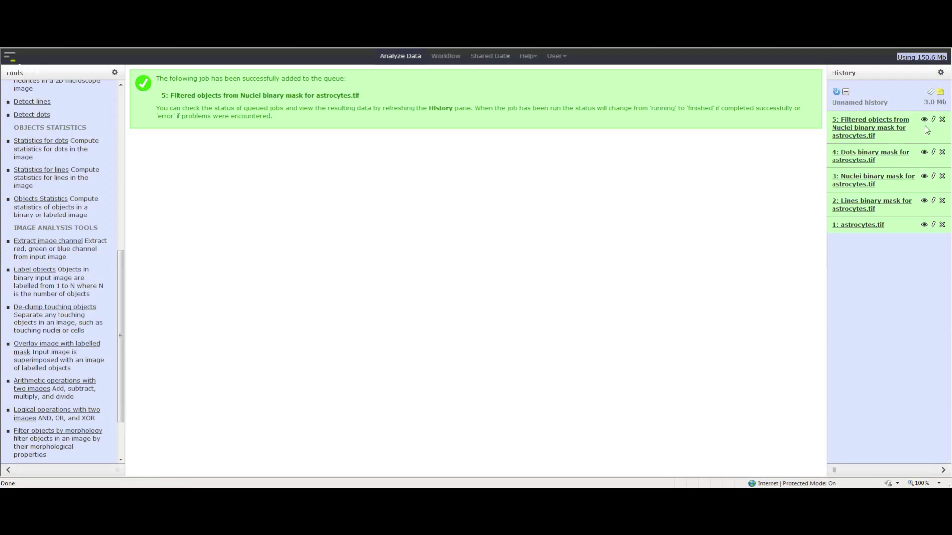
left_click(924, 120)
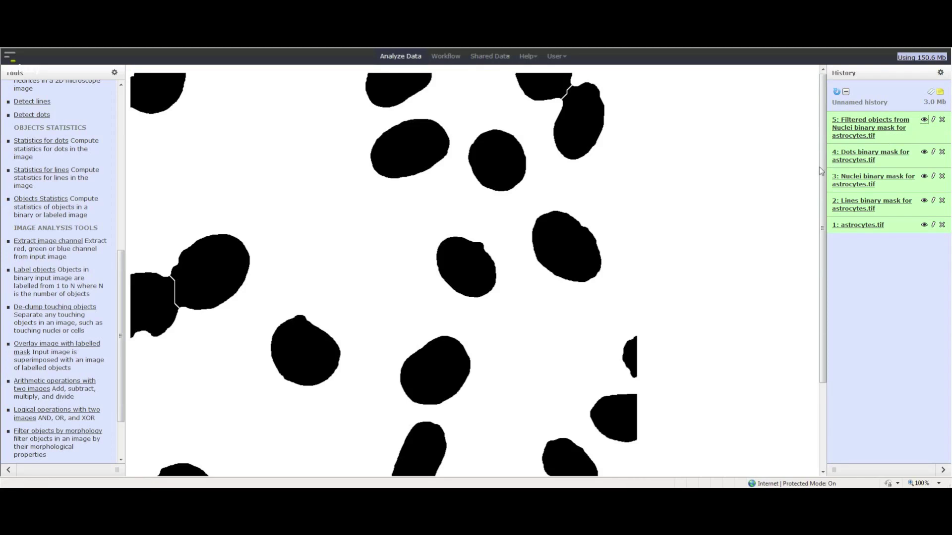
mouse_move(820, 171)
left_mouse_down()
mouse_move(823, 236)
mouse_move(822, 171)
left_mouse_up()
- Detect cells from nucleus donut on the filtered nuclei mask with a donut size of 500 and display the resulting cells mask
left_click_drag(121, 272, 120, 238)
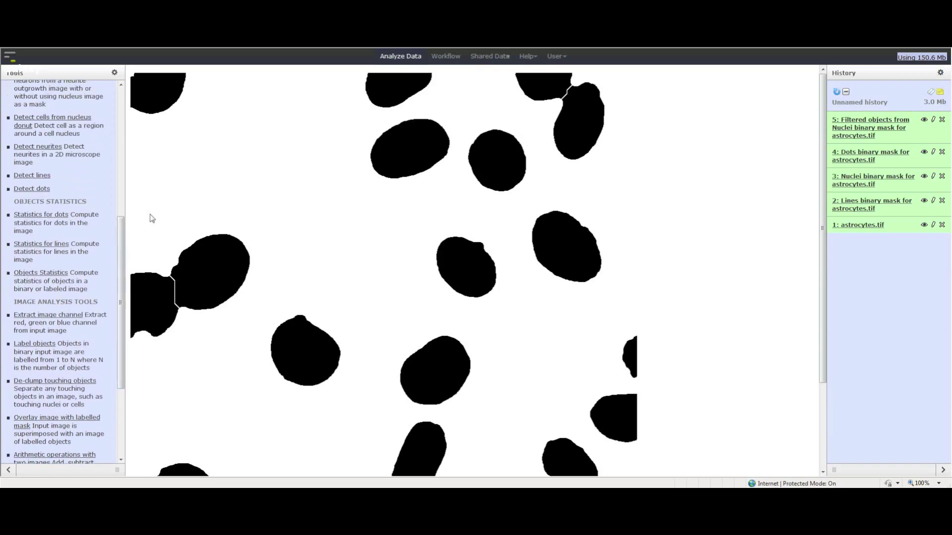
left_click(85, 122)
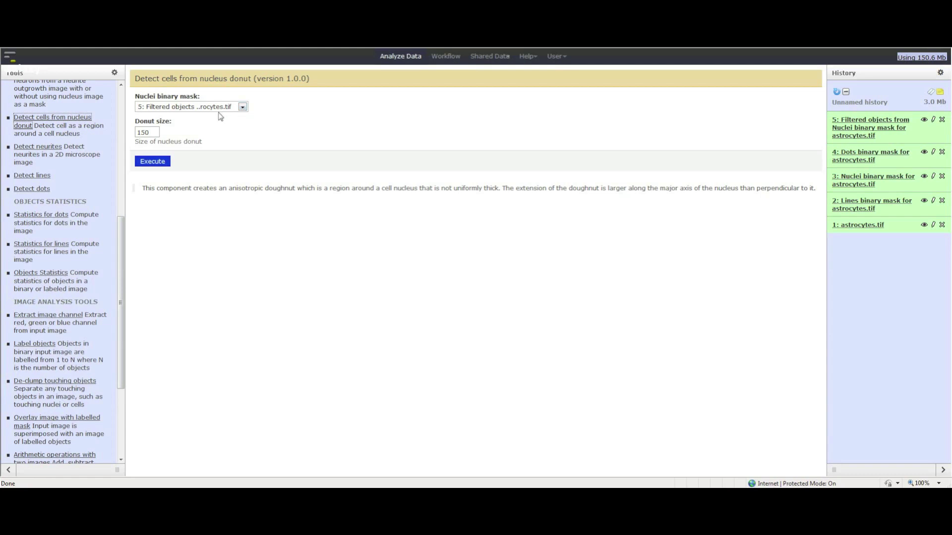
double_click(156, 133)
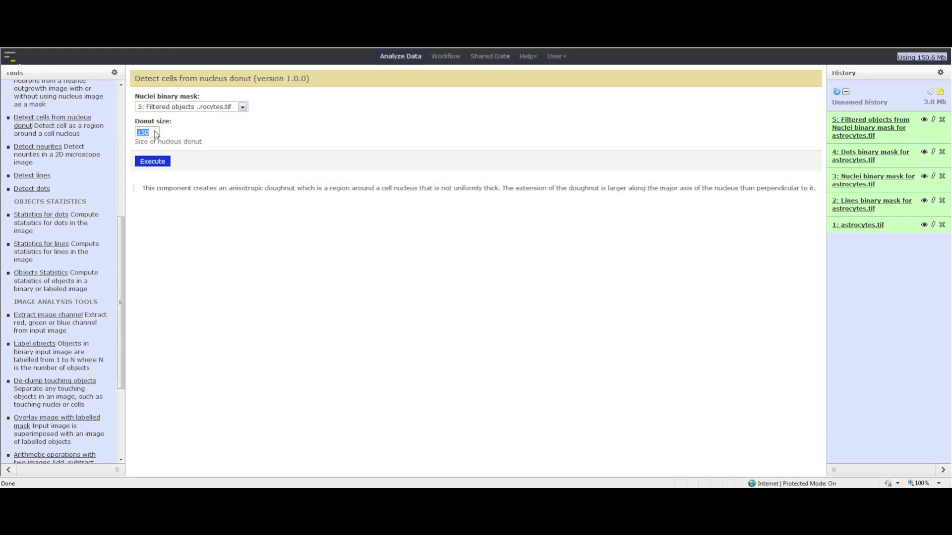
type("500")
left_click(153, 162)
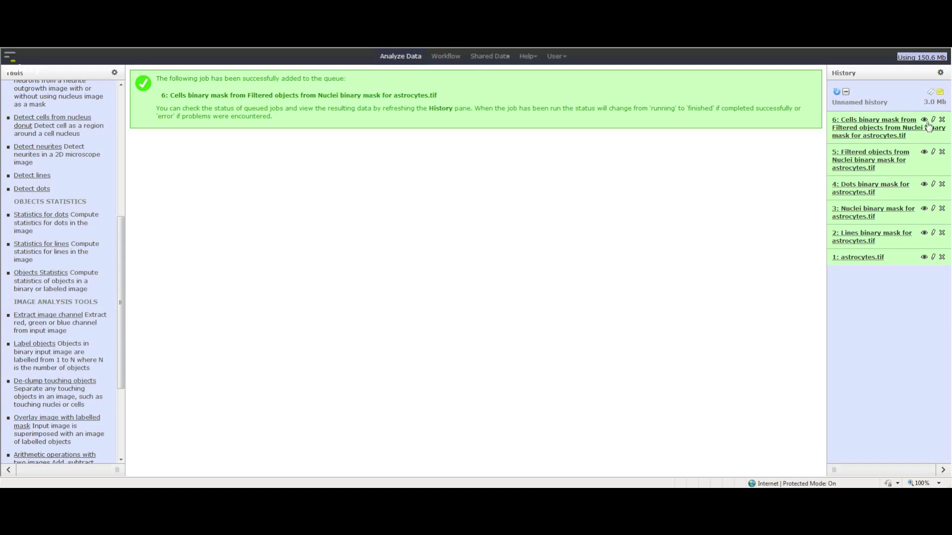
left_click(923, 120)
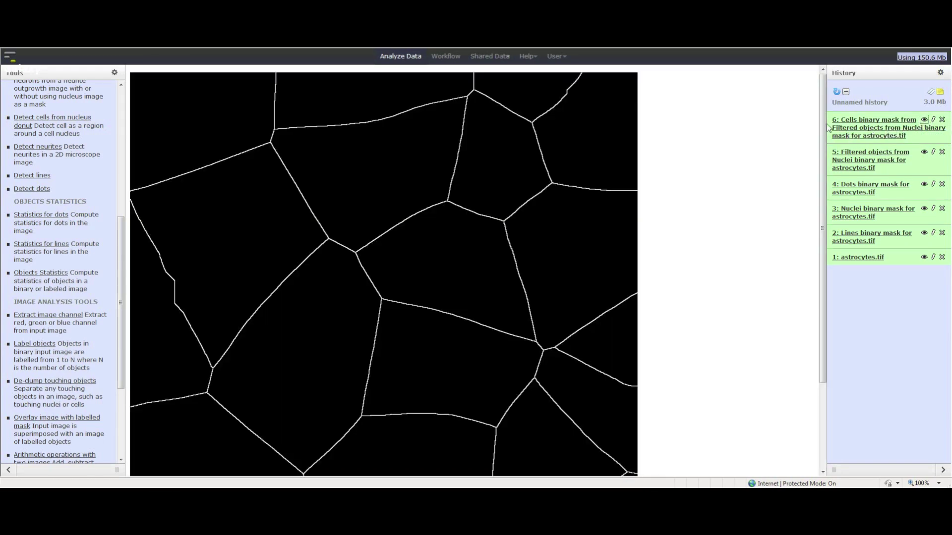
left_click_drag(824, 132, 823, 95)
- Compute dot statistics for astrocytes.tif using the dots and cells binary masks on the red channel, and display the results table
mouse_move(120, 296)
left_mouse_down()
mouse_move(114, 305)
mouse_move(115, 287)
left_mouse_up()
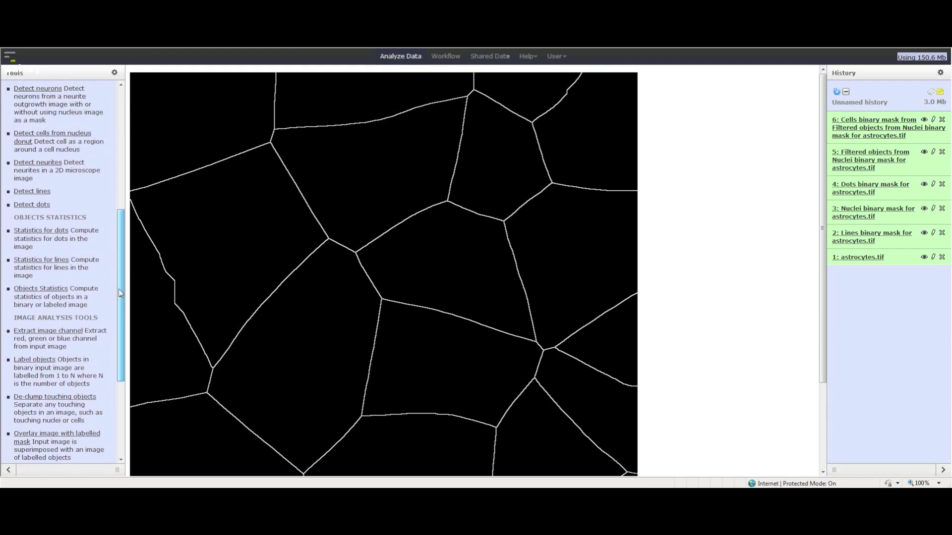
left_click(66, 231)
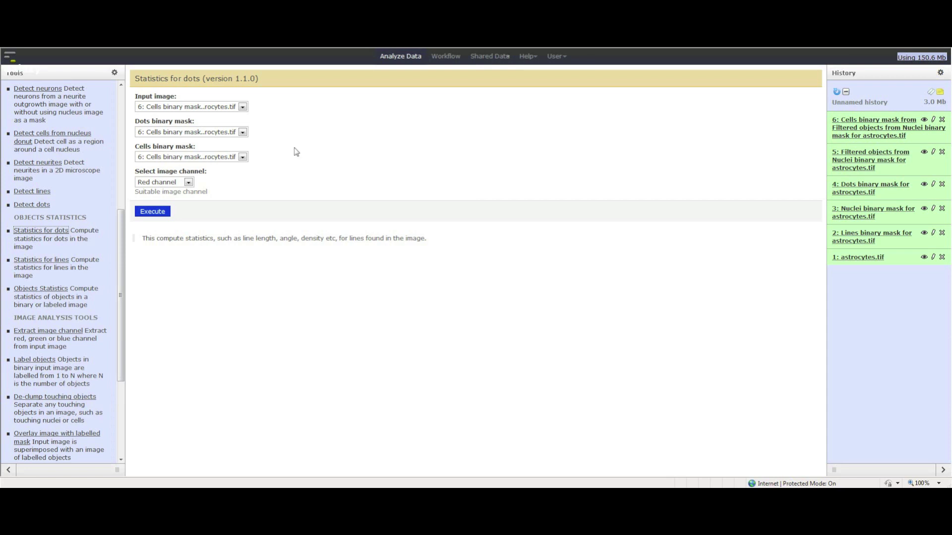
left_click(243, 107)
left_click(236, 122)
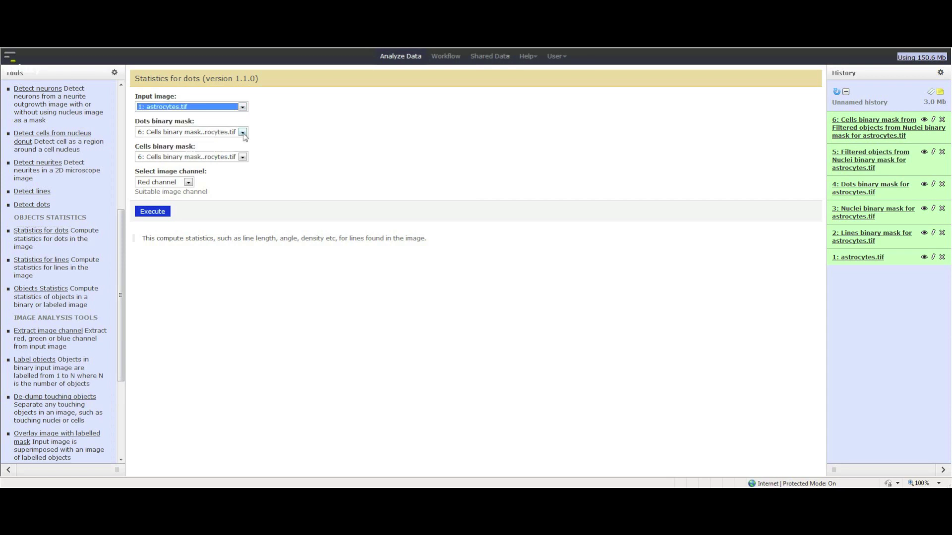
left_click(243, 132)
left_click(236, 164)
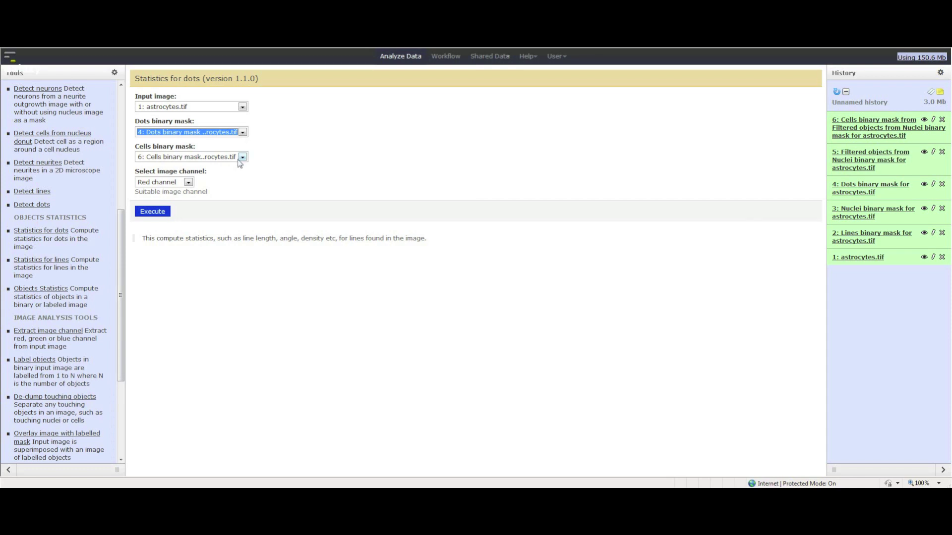
left_click(152, 211)
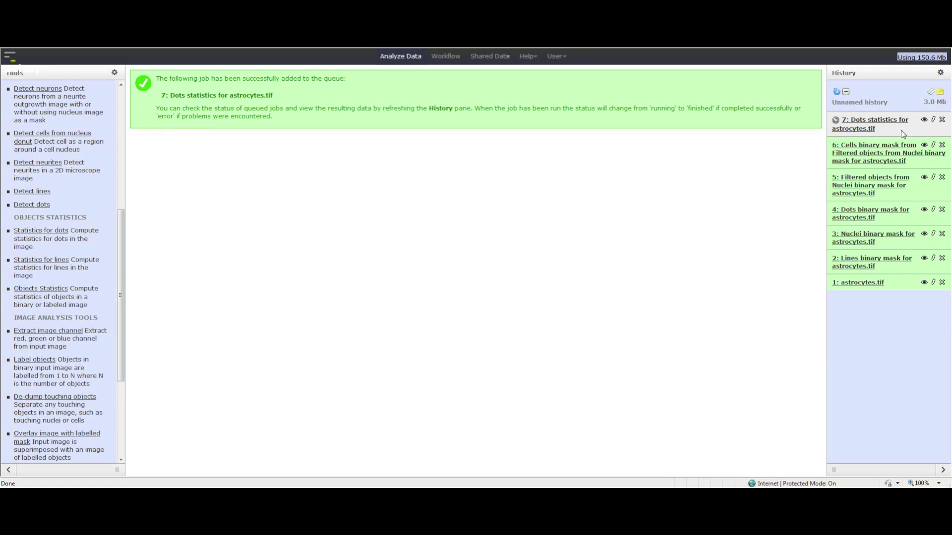
left_click(924, 121)
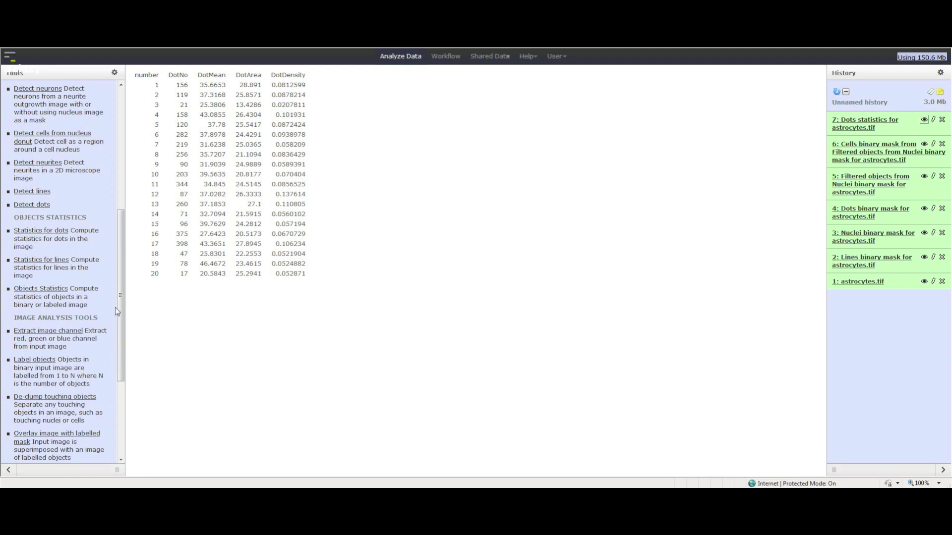
- Compute line statistics for astrocytes.tif using the lines and cells binary masks on the green channel, and display the results table
left_click(63, 265)
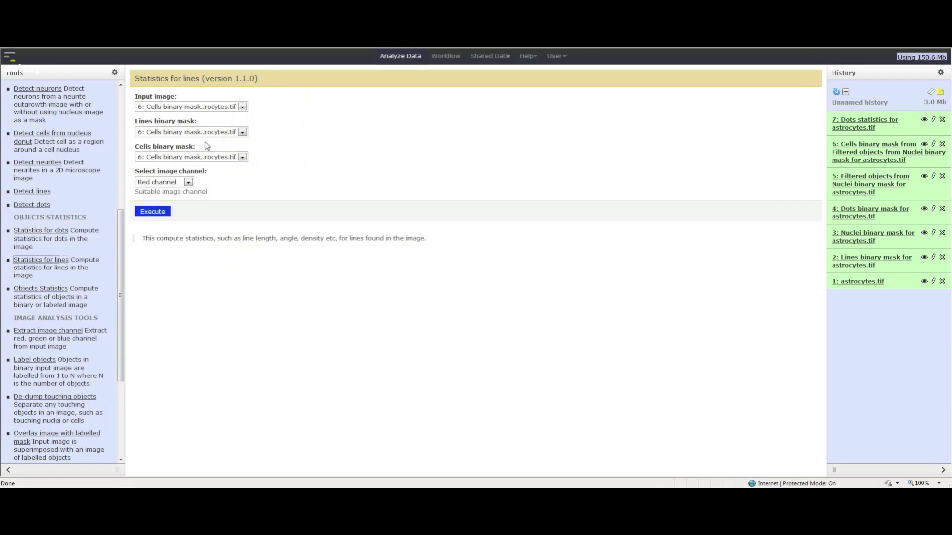
left_click(243, 107)
left_click(228, 118)
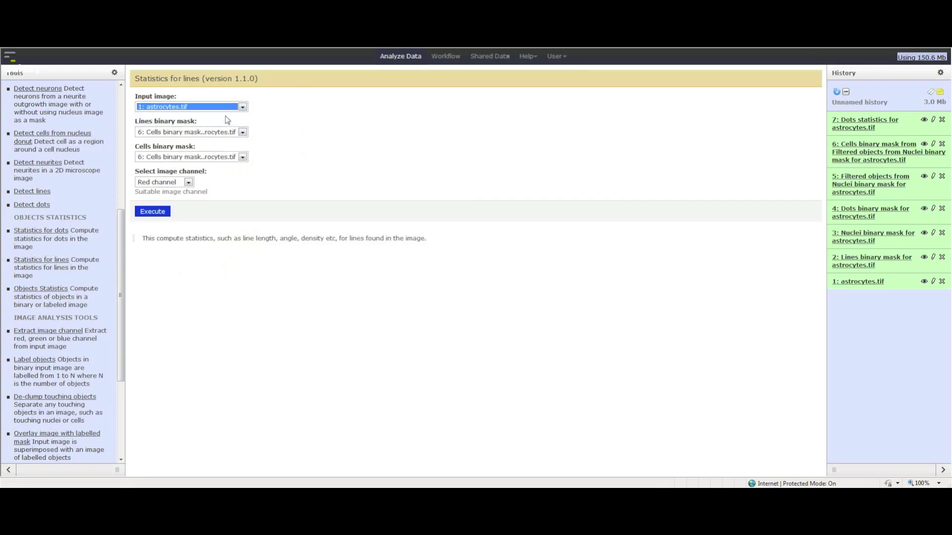
left_click(238, 133)
left_click(233, 178)
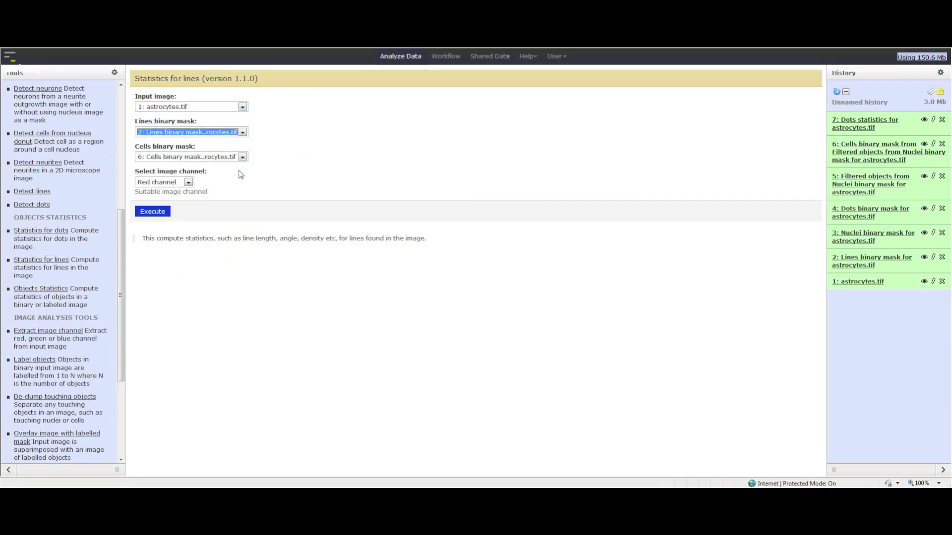
left_click(188, 183)
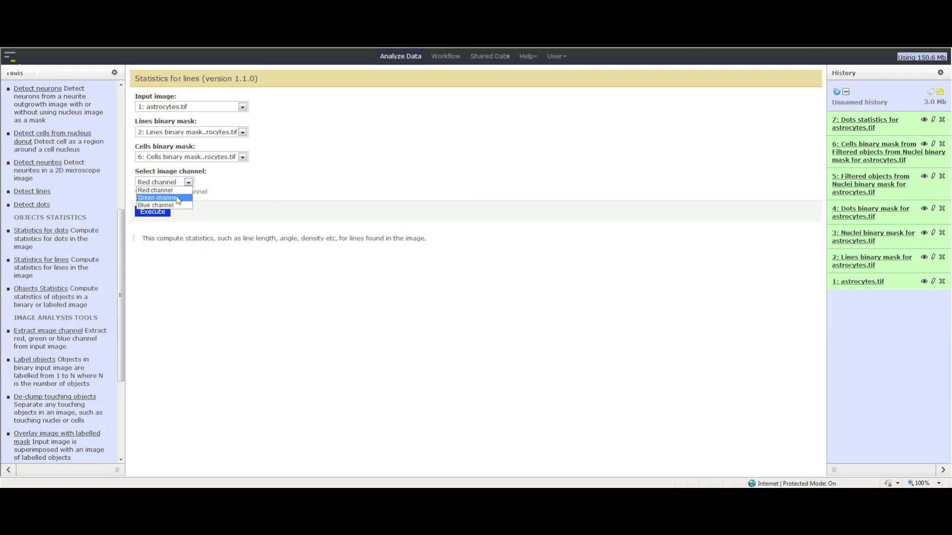
left_click(178, 195)
left_click(153, 211)
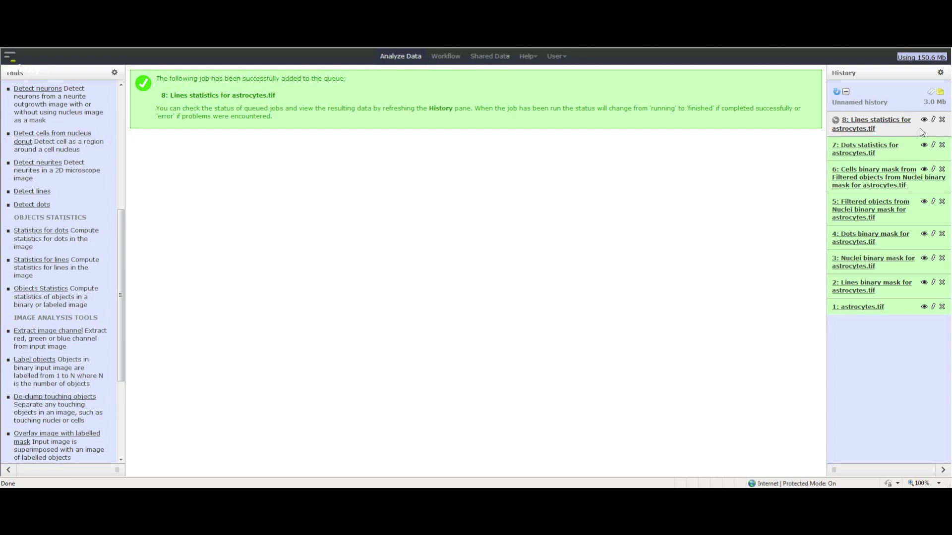
left_click(925, 120)
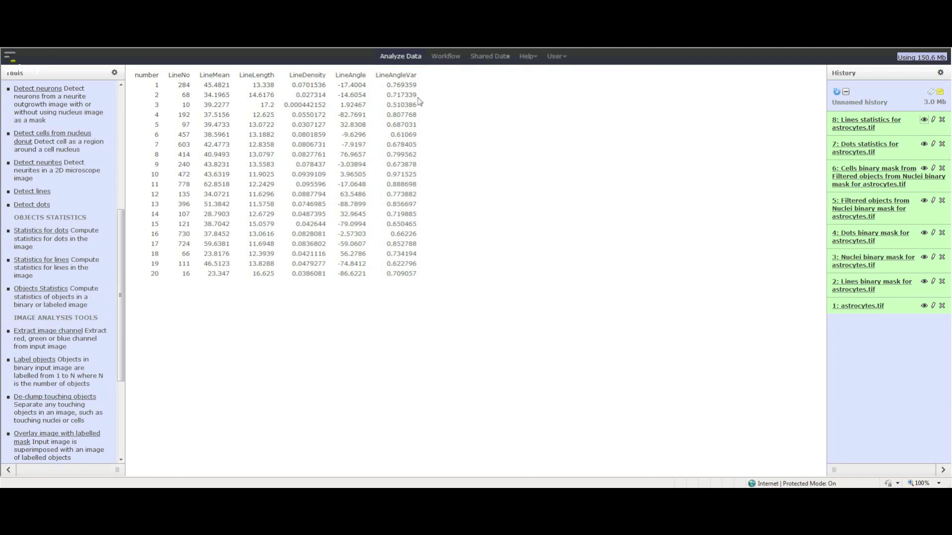
- Label the objects in the cells binary mask with object pixel value 1 and display the labelled image
left_click(44, 363)
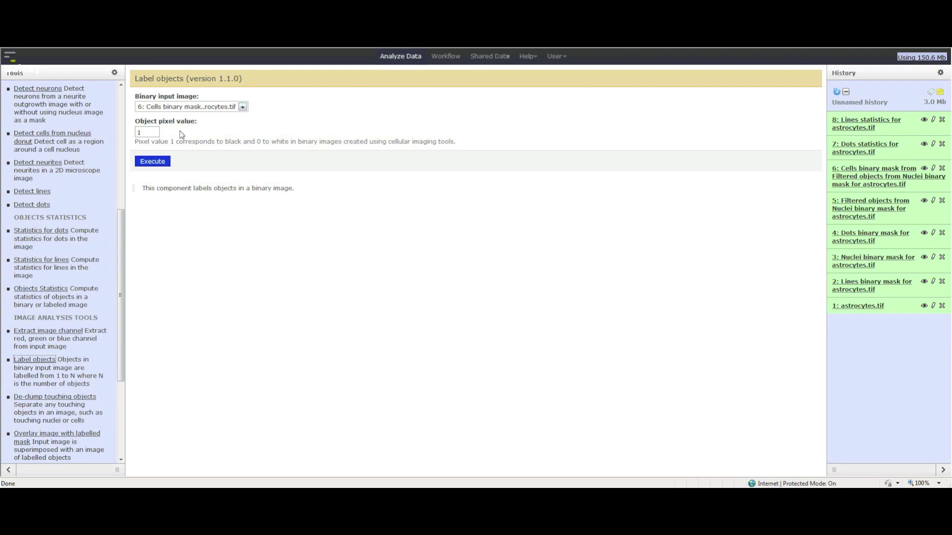
left_click(160, 164)
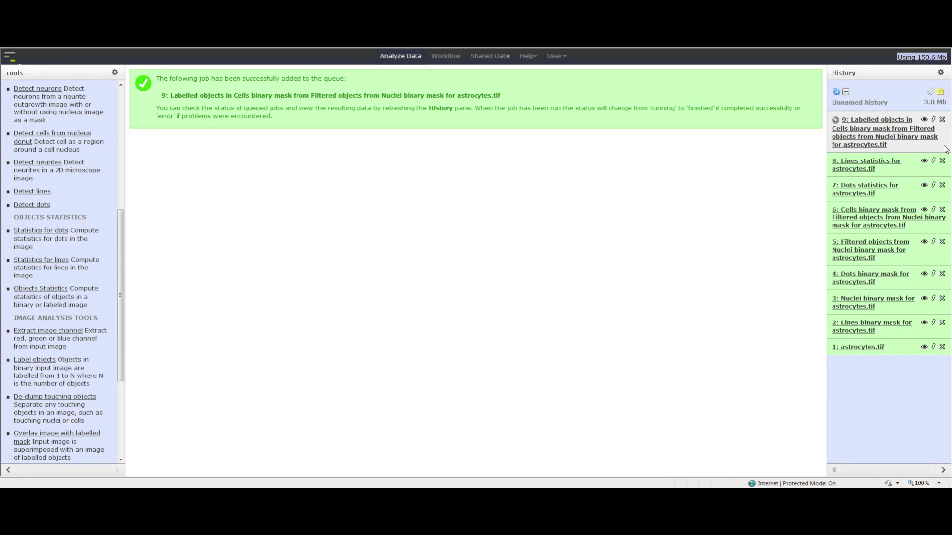
left_click(924, 120)
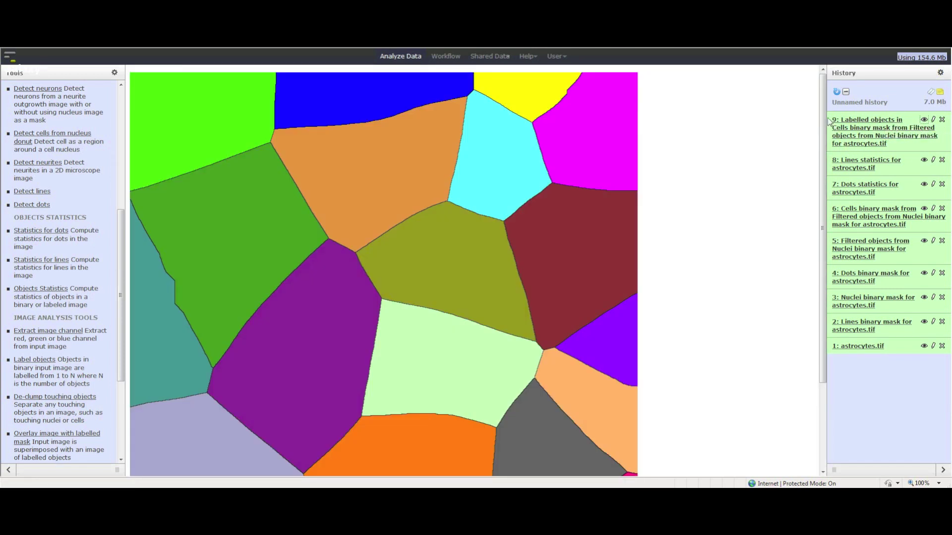
left_click_drag(822, 115, 829, 94)
- Multiply the labelled cells image by the lines binary mask using arithmetic operations with two images, and display the result
left_click_drag(122, 301, 107, 377)
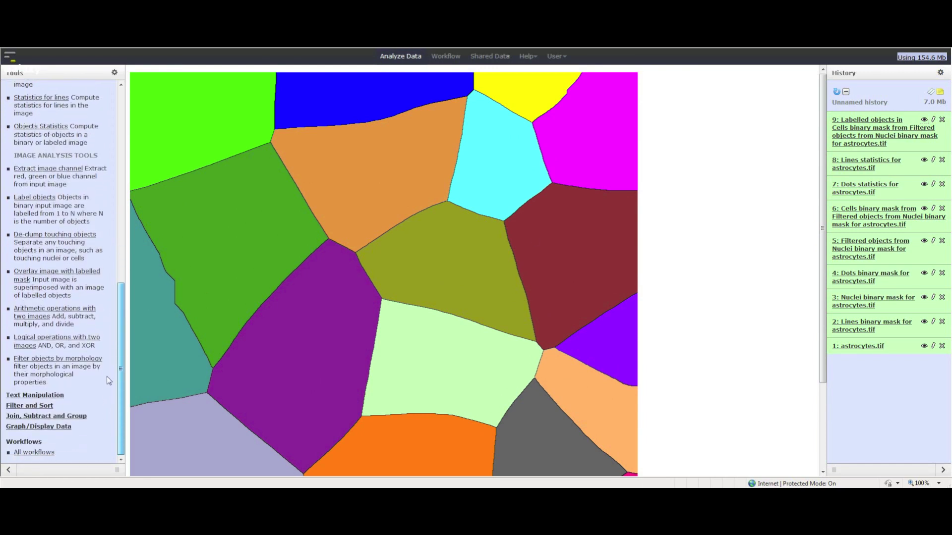
left_click(70, 312)
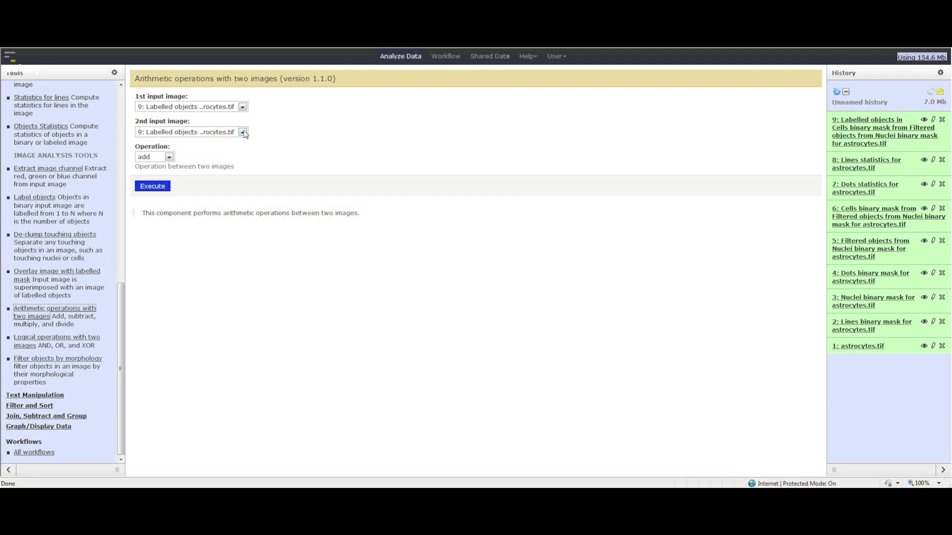
left_click(243, 132)
left_click(189, 149)
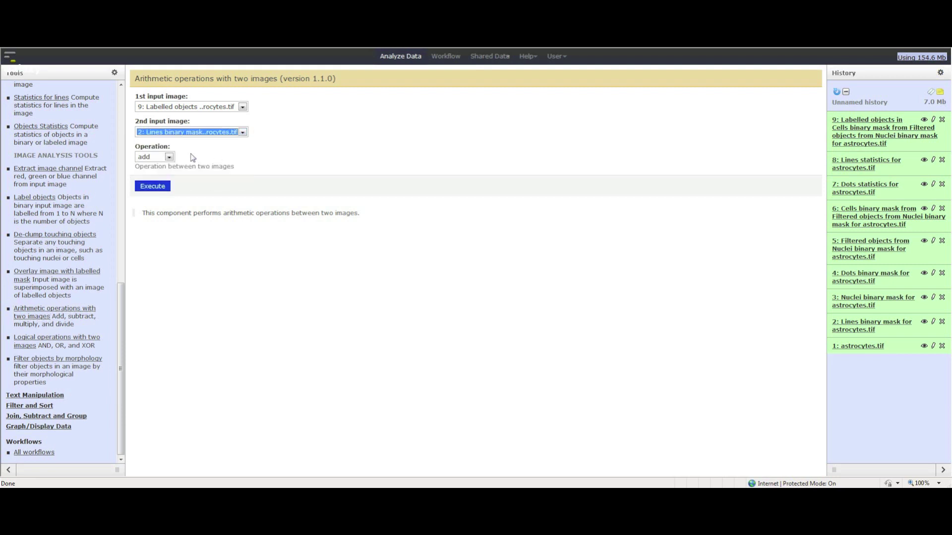
left_click(169, 157)
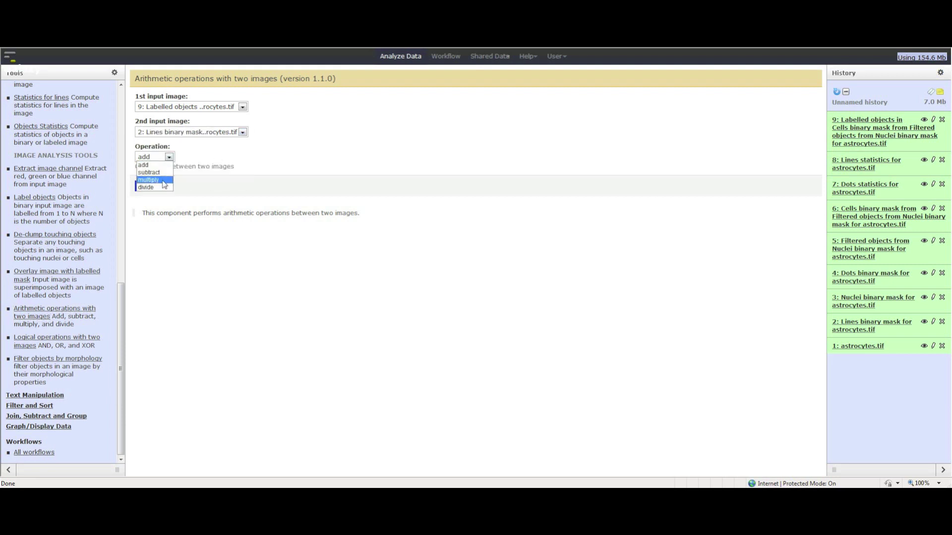
left_click(148, 179)
left_click(158, 186)
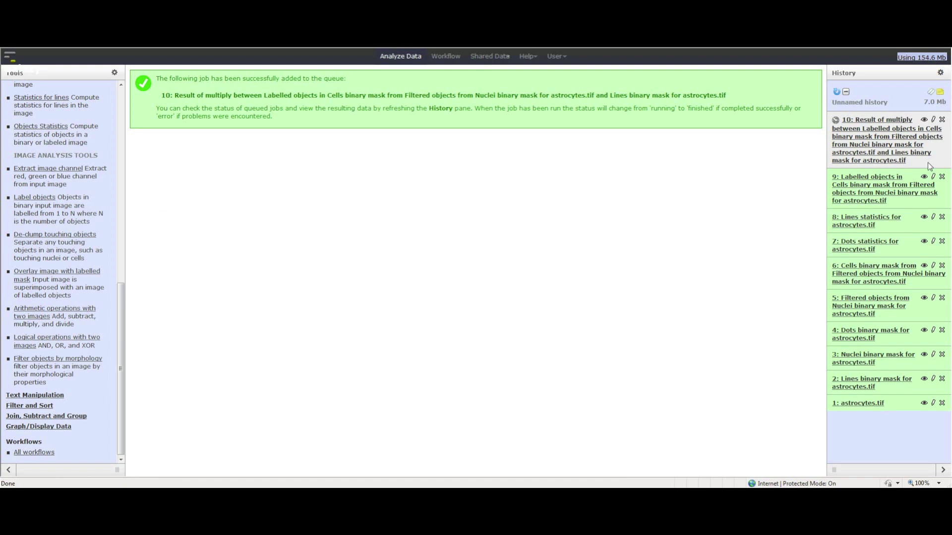
left_click(924, 119)
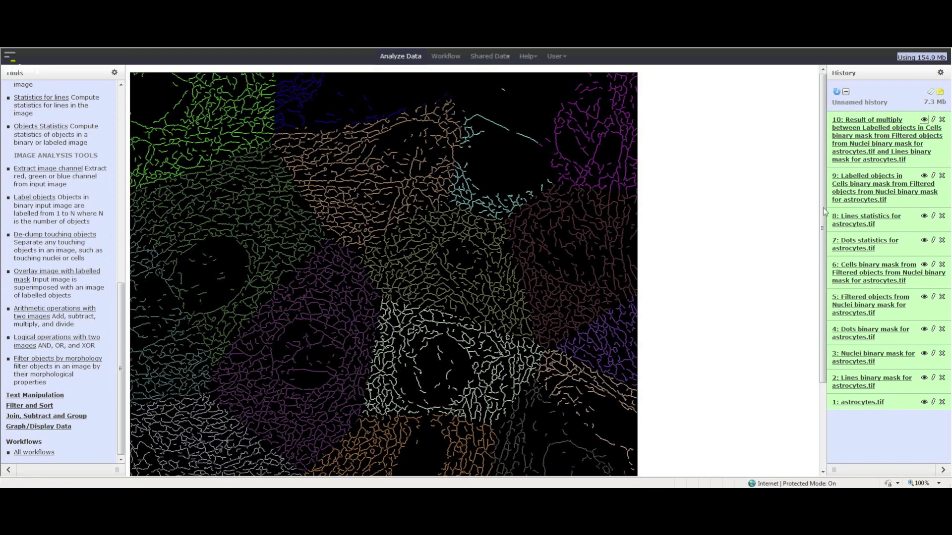
scroll(824, 211, "down", 3)
- Multiply the labelled cells image by the dots binary mask and display the resulting image
left_click(59, 311)
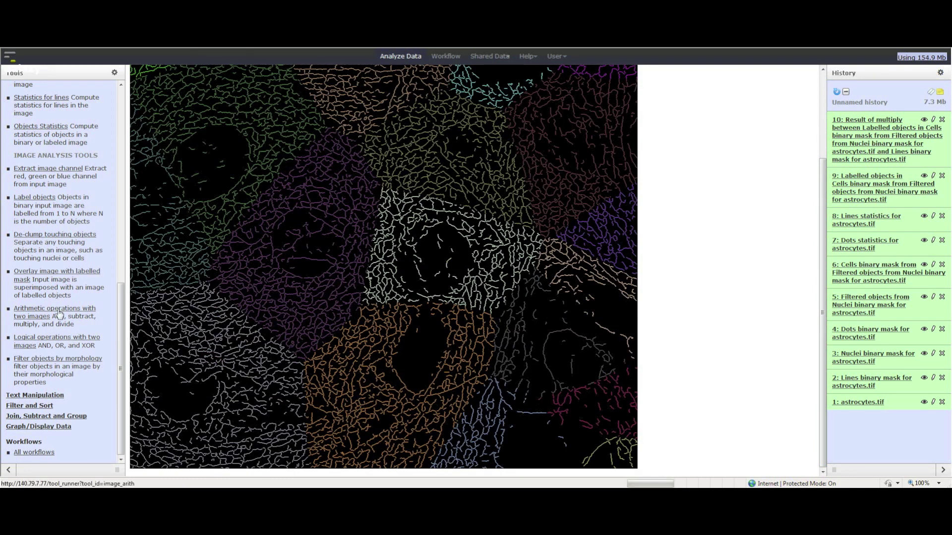
left_click(242, 108)
left_click(242, 159)
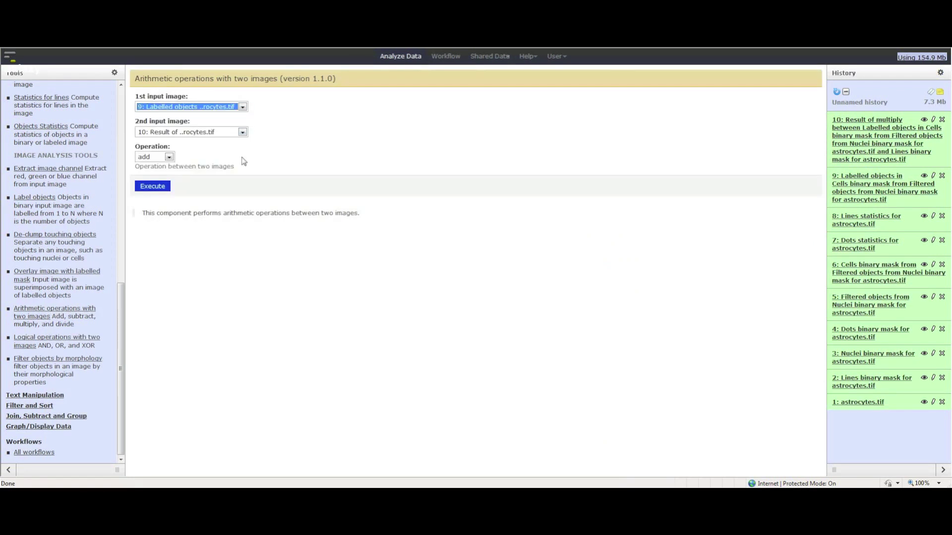
left_click(242, 132)
left_click(231, 163)
left_click(149, 158)
left_click(153, 181)
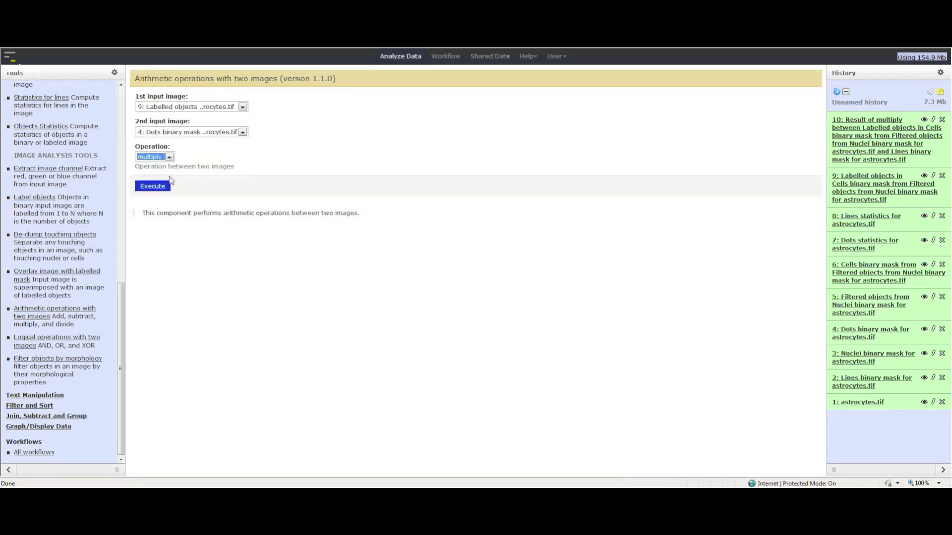
left_click(150, 186)
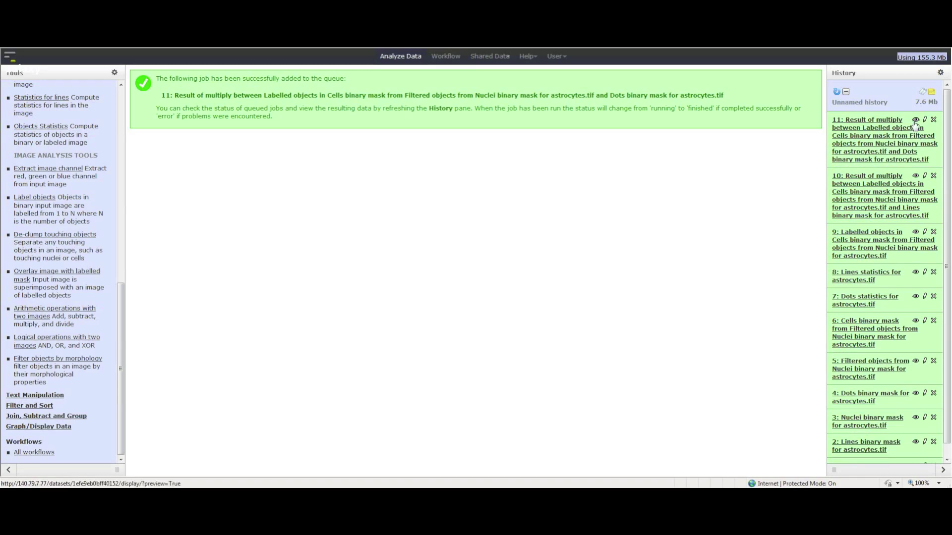
left_click(916, 120)
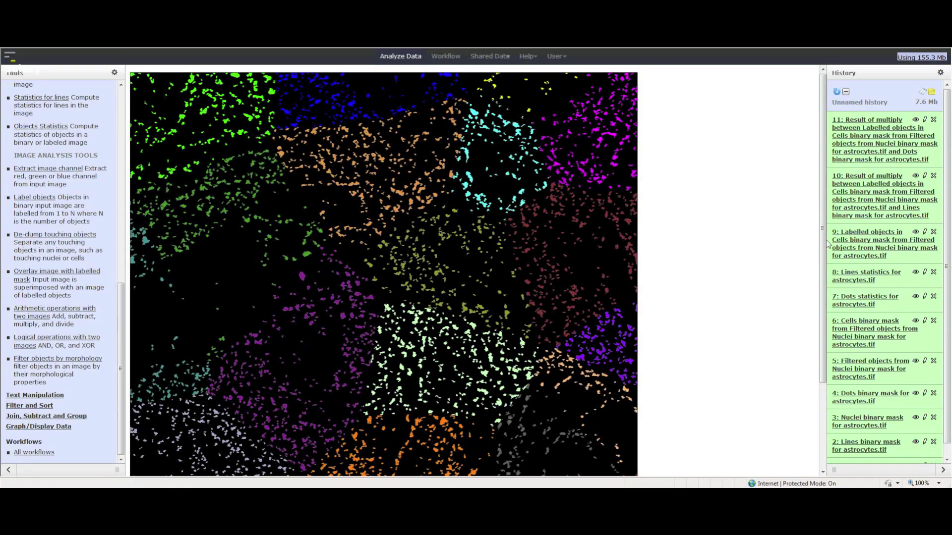
left_click_drag(825, 239, 829, 215)
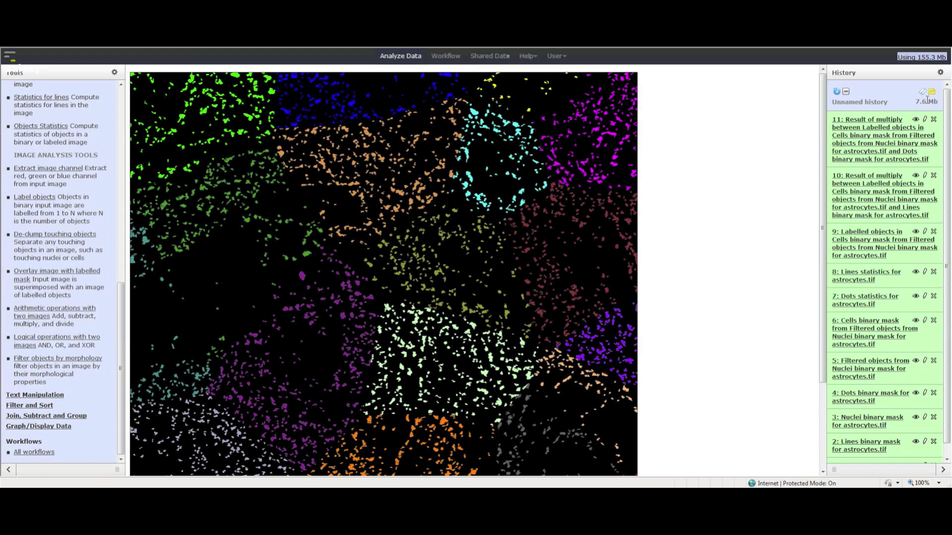
- Show the structure of the current history and extract a workflow from that history
left_click(940, 72)
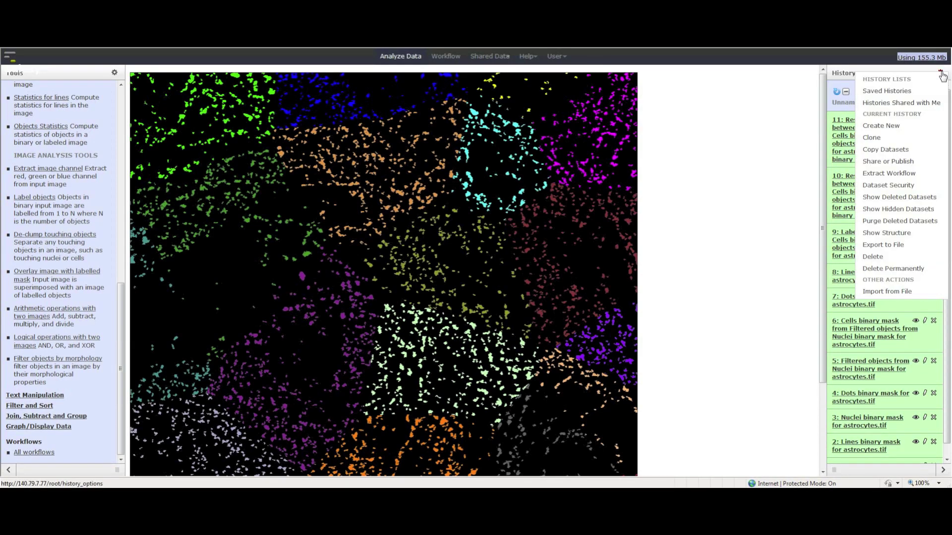
left_click(910, 234)
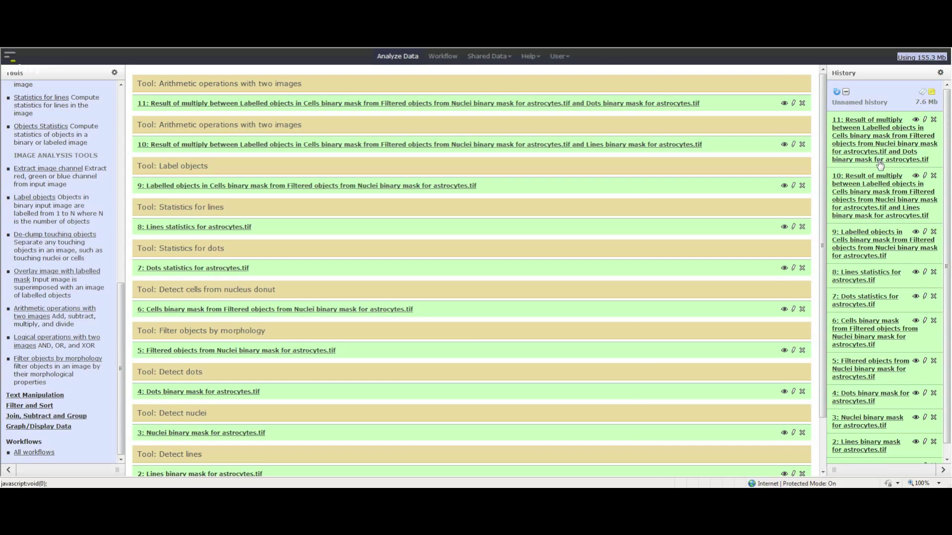
left_click(940, 73)
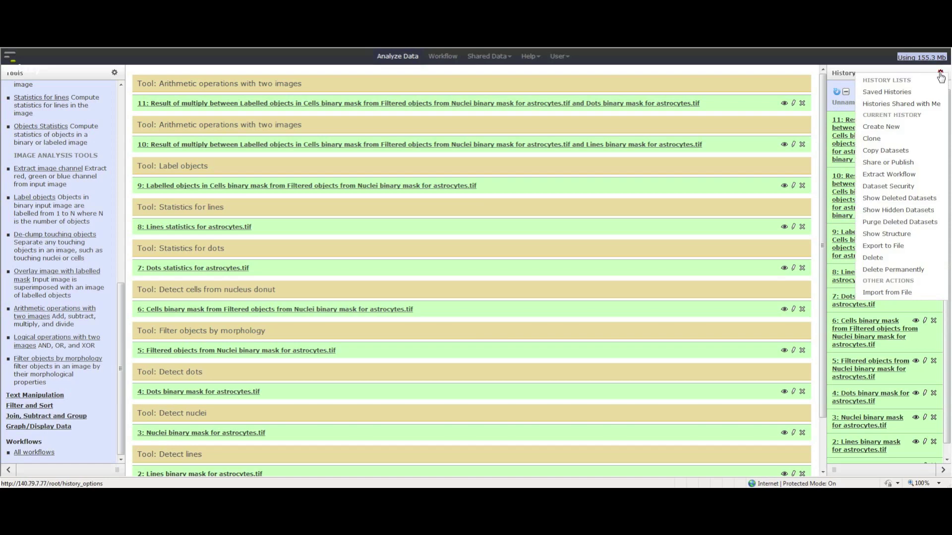
left_click(906, 175)
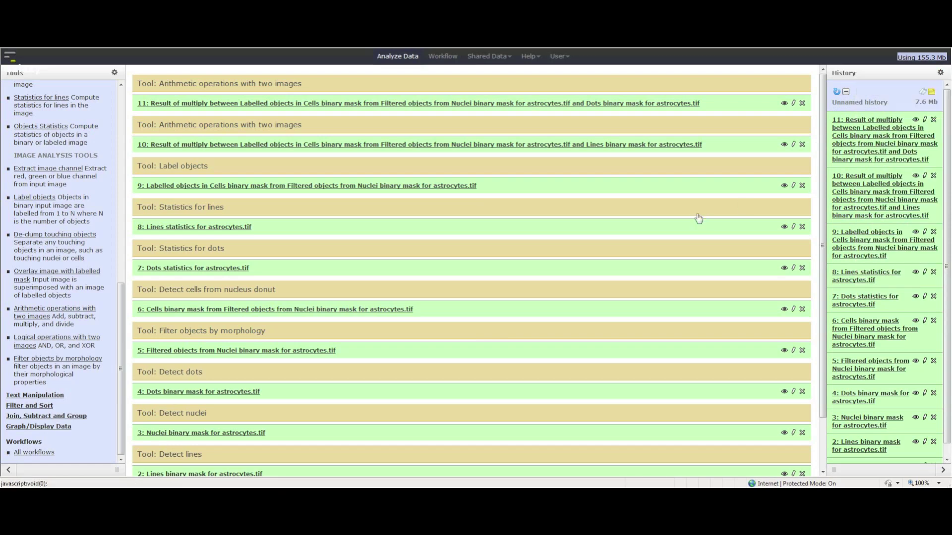
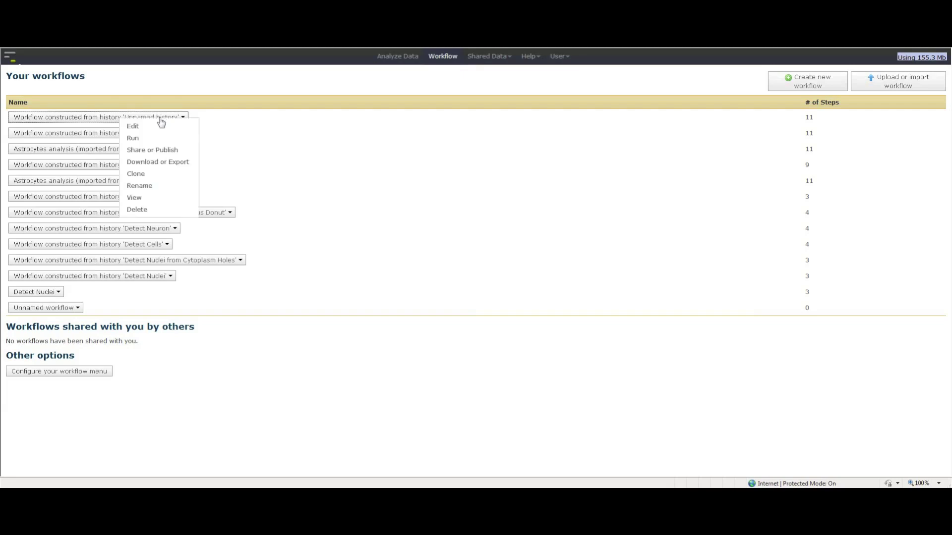
- Rename the newly extracted workflow to "Workflow constructed from history 'Astrocyte Analysis'"
left_click(152, 187)
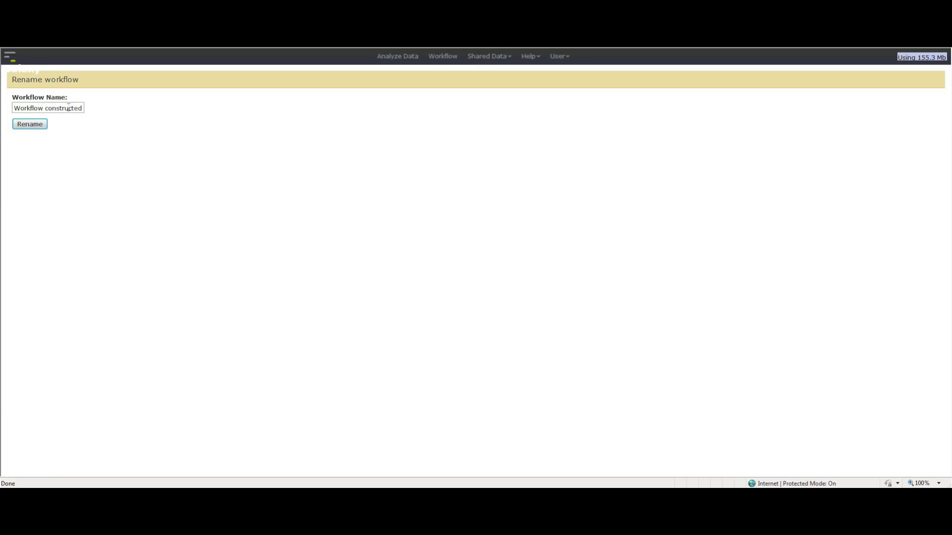
key("Right")
key("Right")
key("Right")
key("Right")
key("Right")
key("Right")
key("Right")
key("Right")
key("Right")
key("Right")
key("Right")
key("Right")
key("Right")
key("Right")
key("Right")
key("Right")
key("BackSpace")
key("BackSpace")
type("Astrocyte Analysis")
left_click(39, 130)
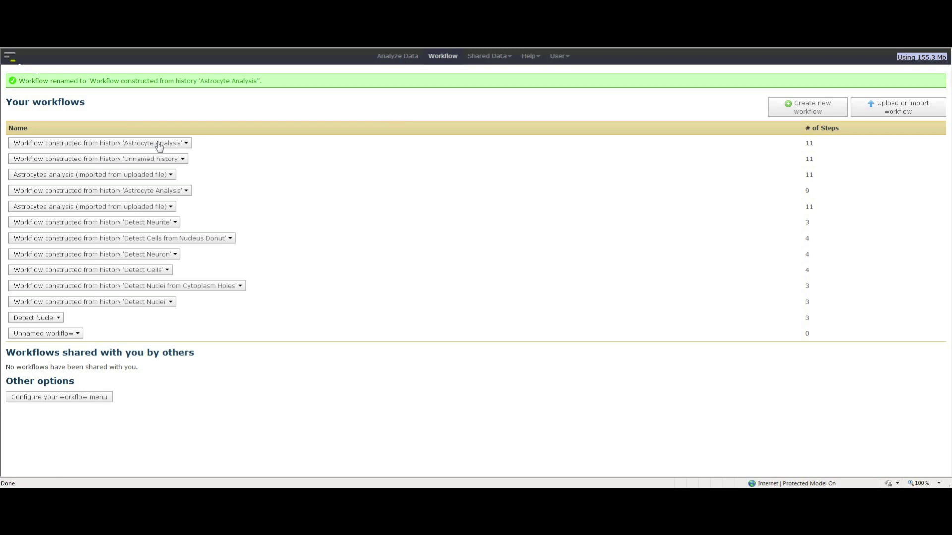
- Open the 11-step 'Astrocyte Analysis' workflow for editing and rearrange the input dataset, detection and object-filter boxes on the canvas
left_click(155, 146)
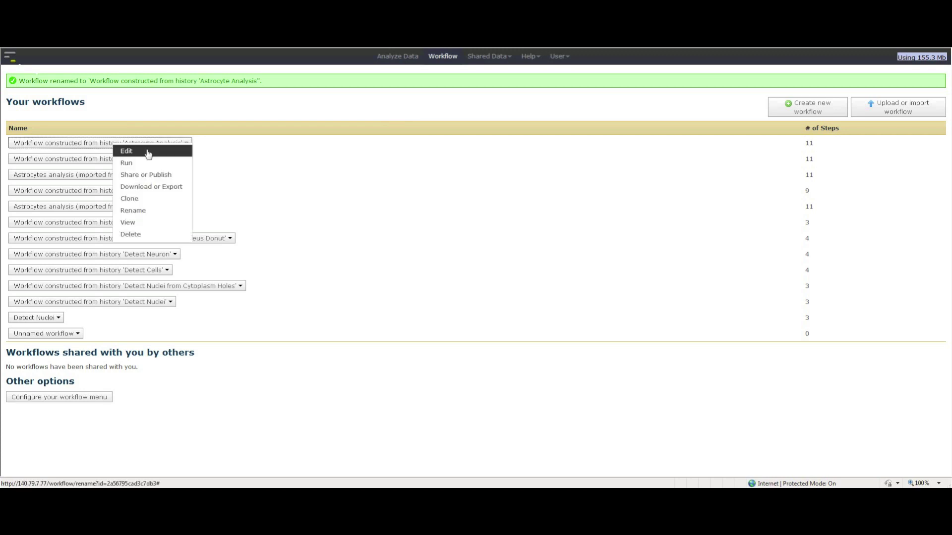
left_click(128, 150)
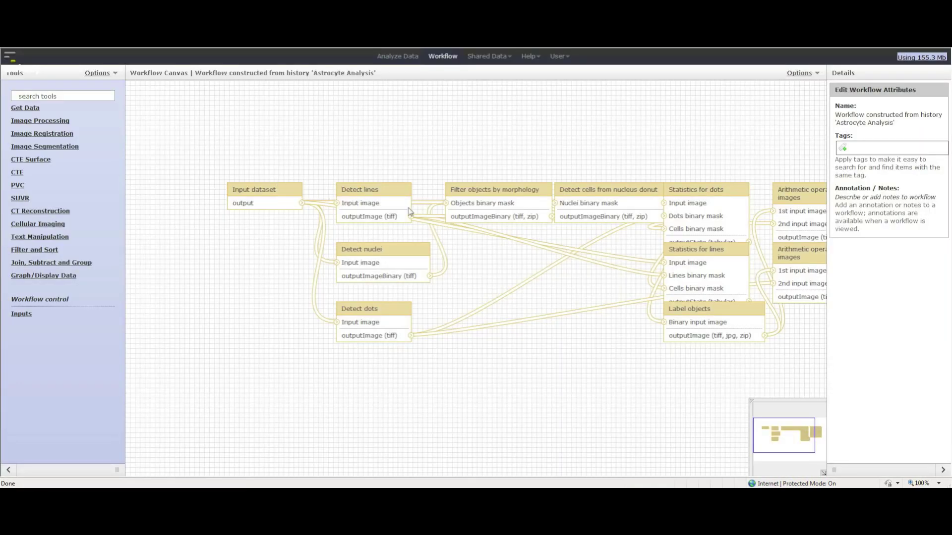
left_click_drag(278, 207, 225, 169)
left_click_drag(360, 189, 303, 153)
left_click_drag(483, 190, 409, 153)
left_click_drag(610, 190, 544, 147)
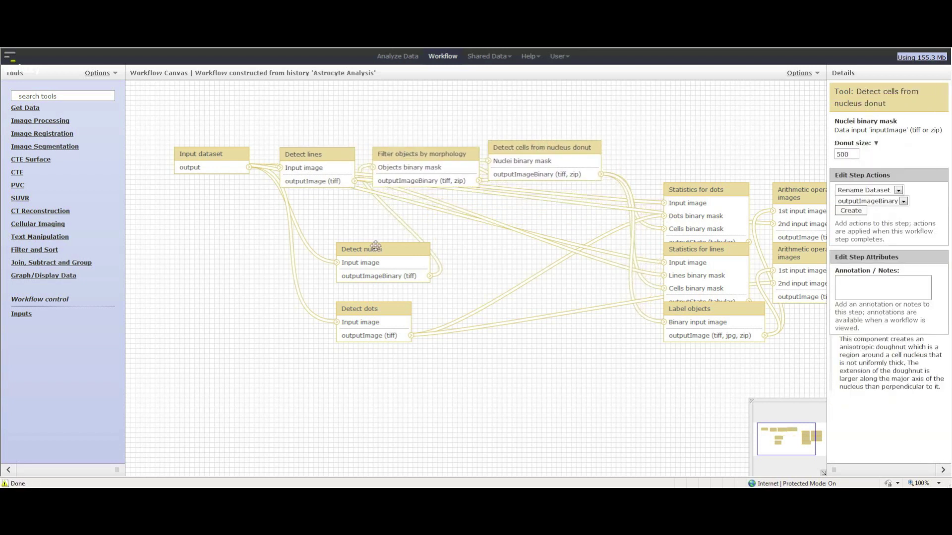
left_click_drag(375, 245, 216, 252)
left_click_drag(352, 307, 210, 330)
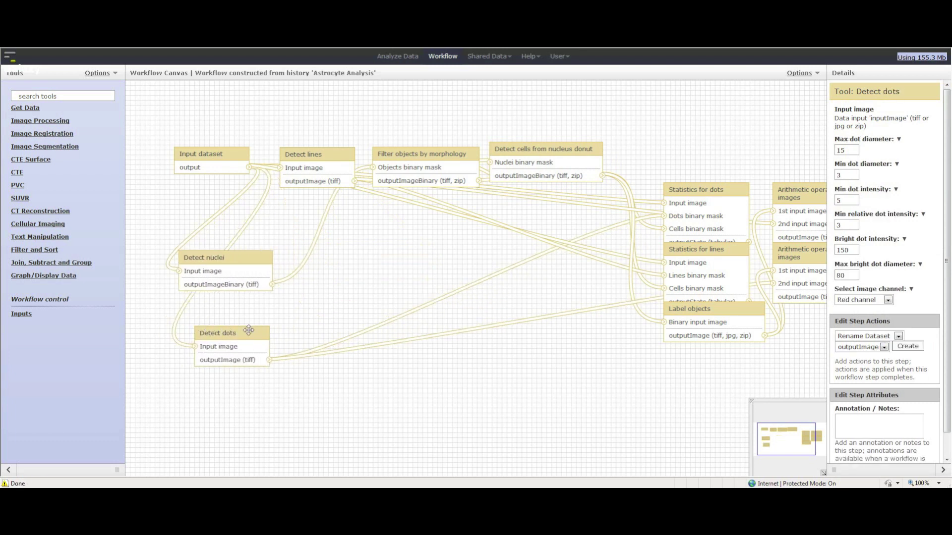
- Spread out the statistics, arithmetic operations and Label objects boxes on the canvas, and return to the workflow list without saving
left_click_drag(706, 190, 380, 233)
left_click_drag(672, 248, 343, 331)
left_click_drag(798, 198, 520, 236)
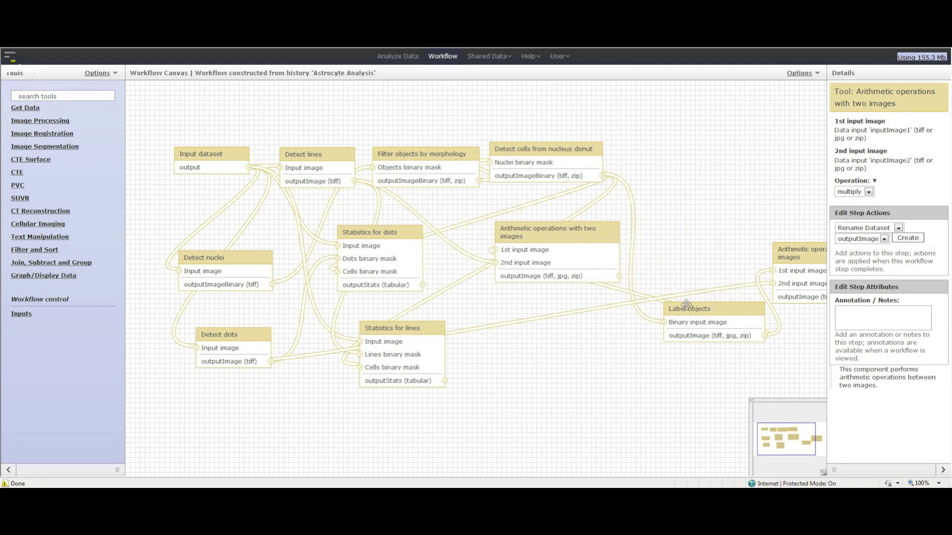
left_click_drag(686, 304, 542, 373)
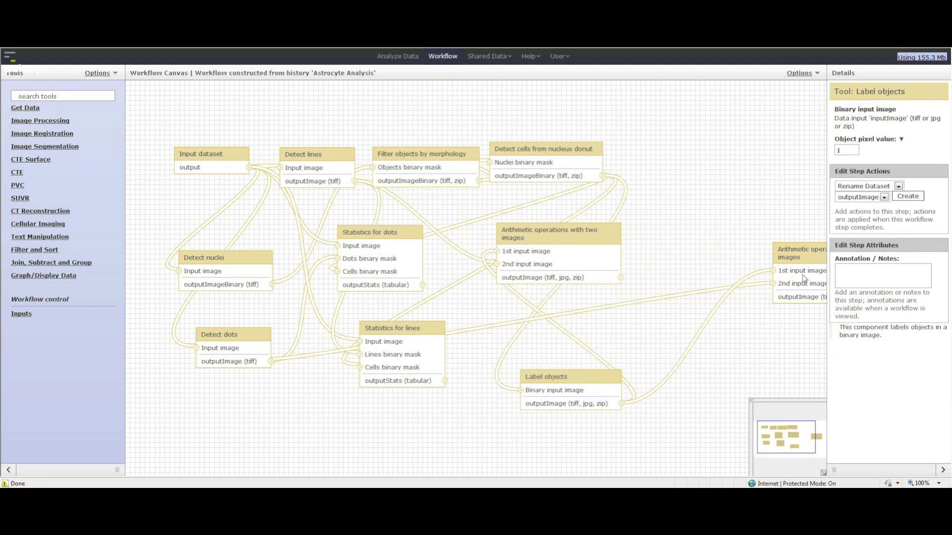
left_click_drag(804, 256, 518, 314)
left_click_drag(559, 375, 533, 400)
left_click(570, 342)
left_click_drag(570, 342, 693, 350)
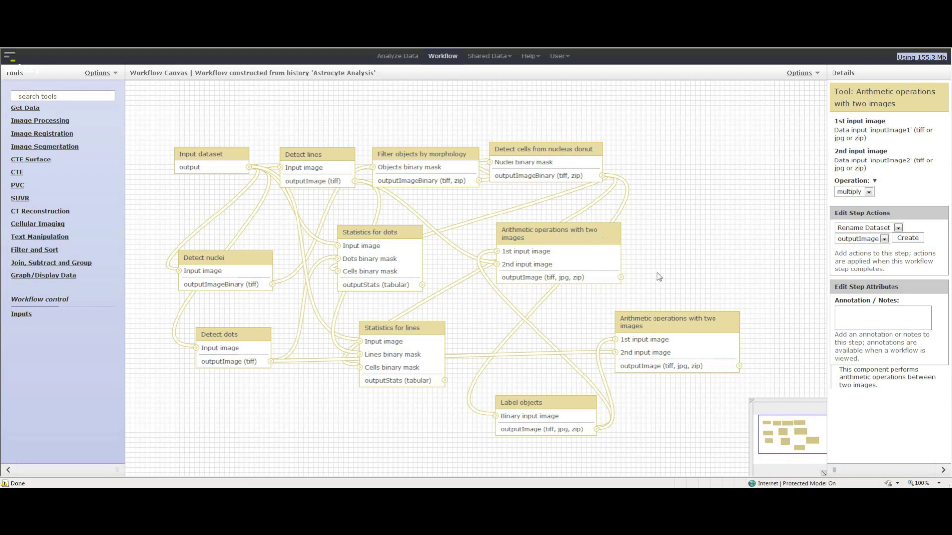
left_click(448, 59)
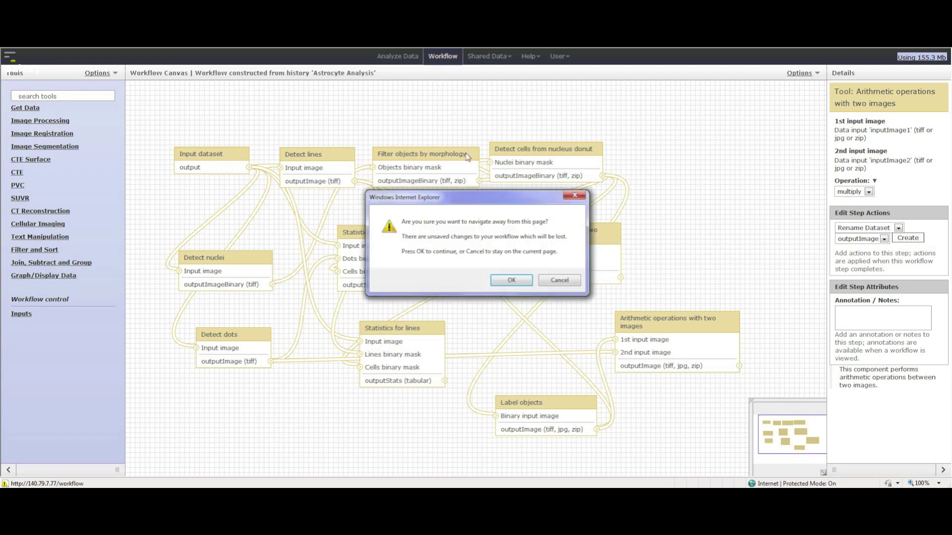
left_click(511, 282)
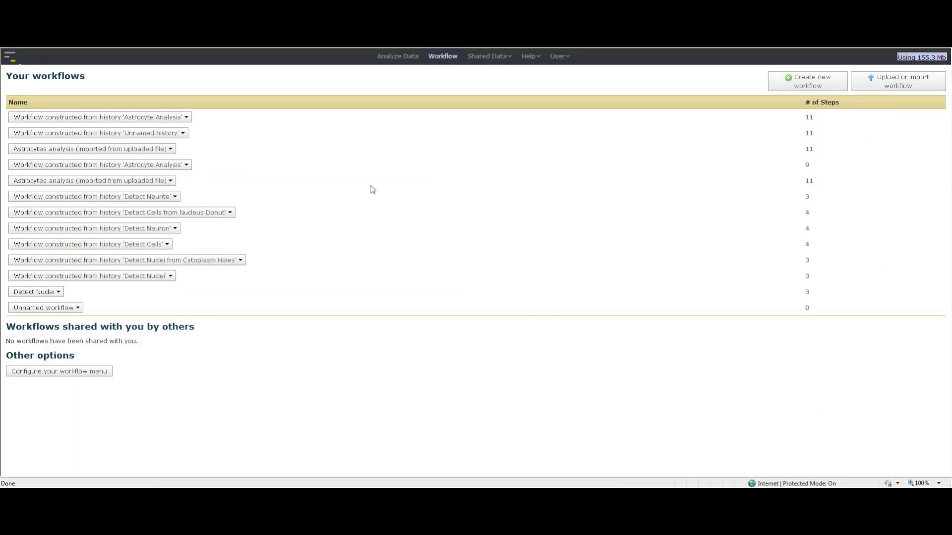
- Make the 11-step 'Astrocyte Analysis' workflow accessible via link and publish it, and return to the data analysis page
left_click(148, 120)
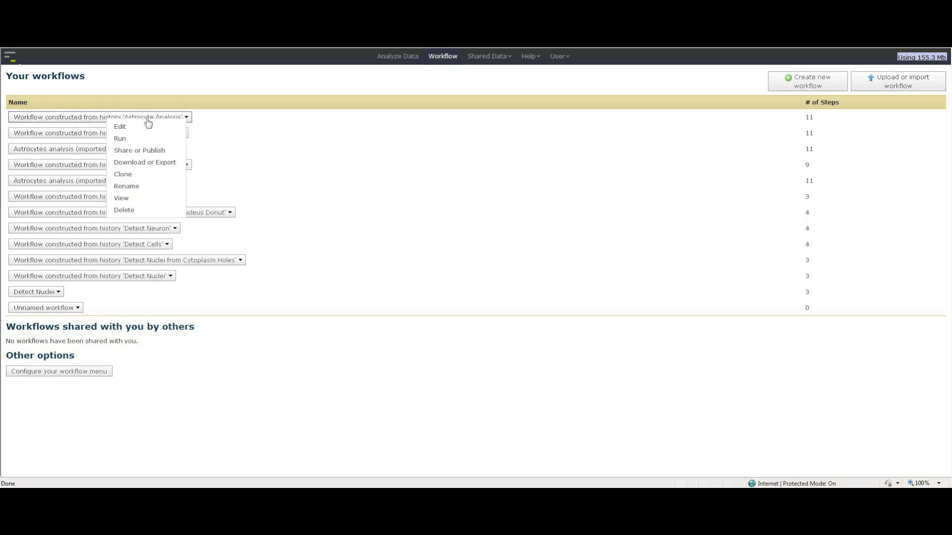
left_click(152, 155)
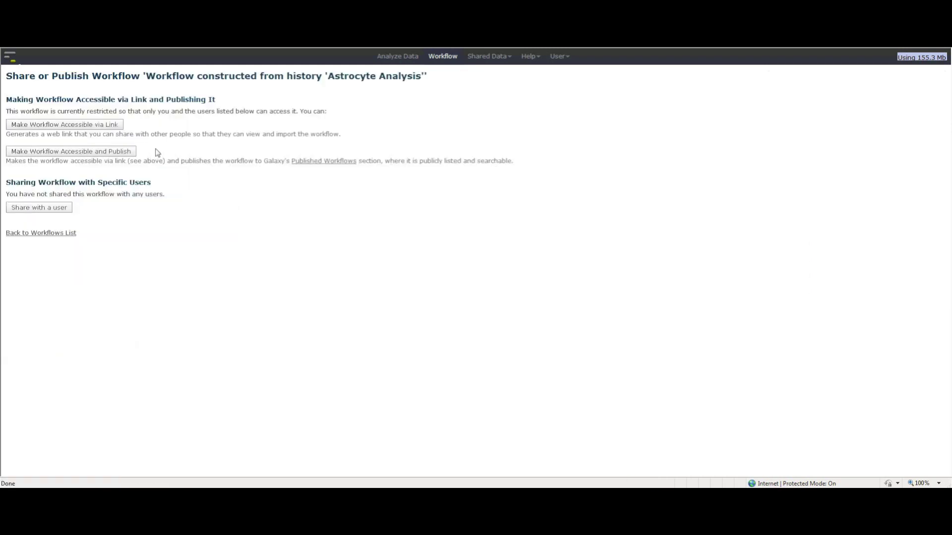
left_click(114, 127)
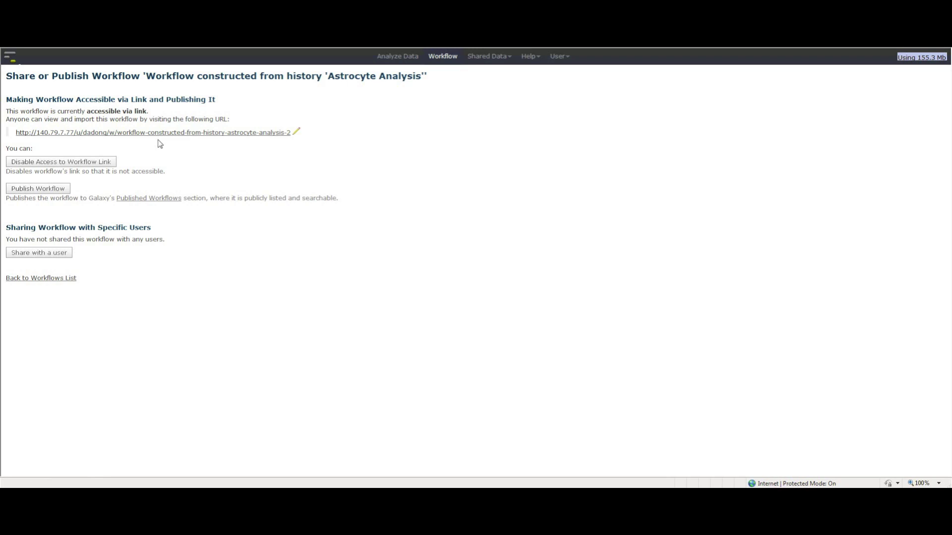
left_click(56, 188)
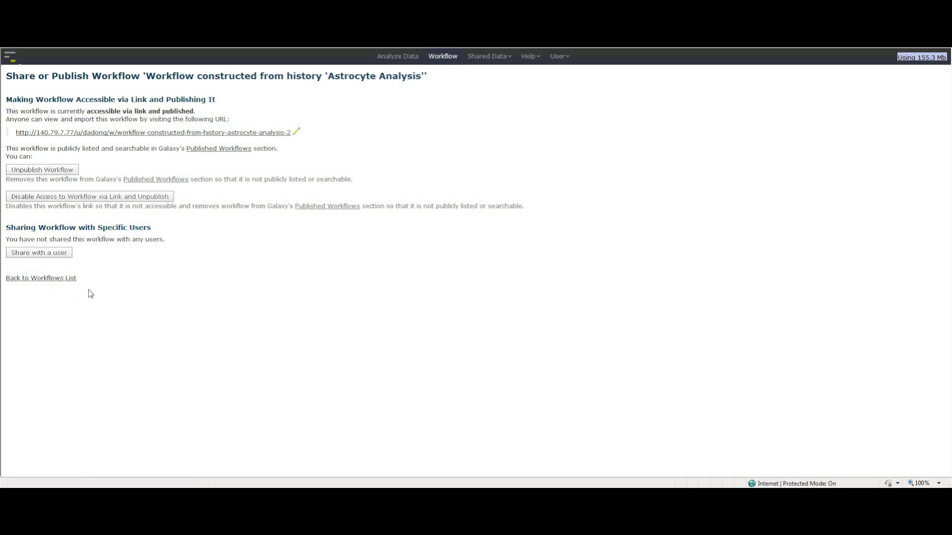
left_click(62, 283)
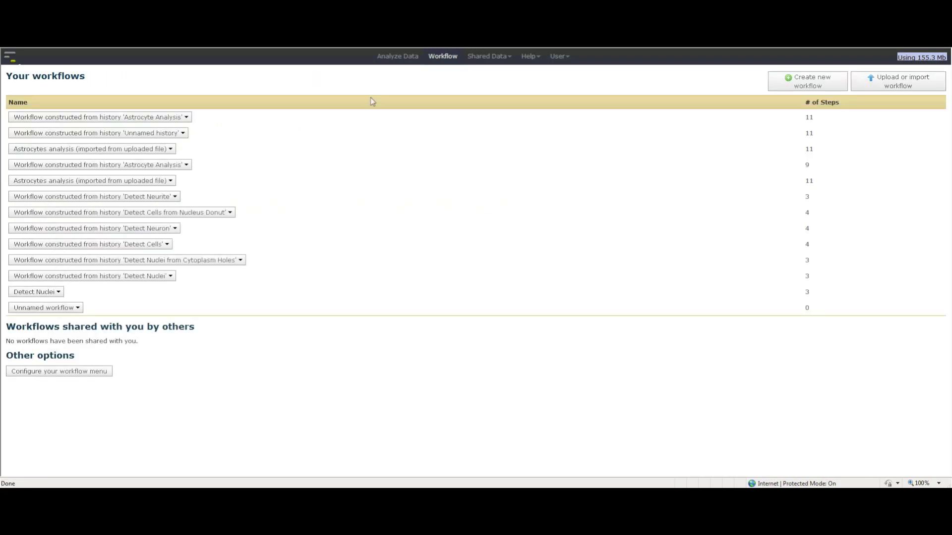
left_click(389, 61)
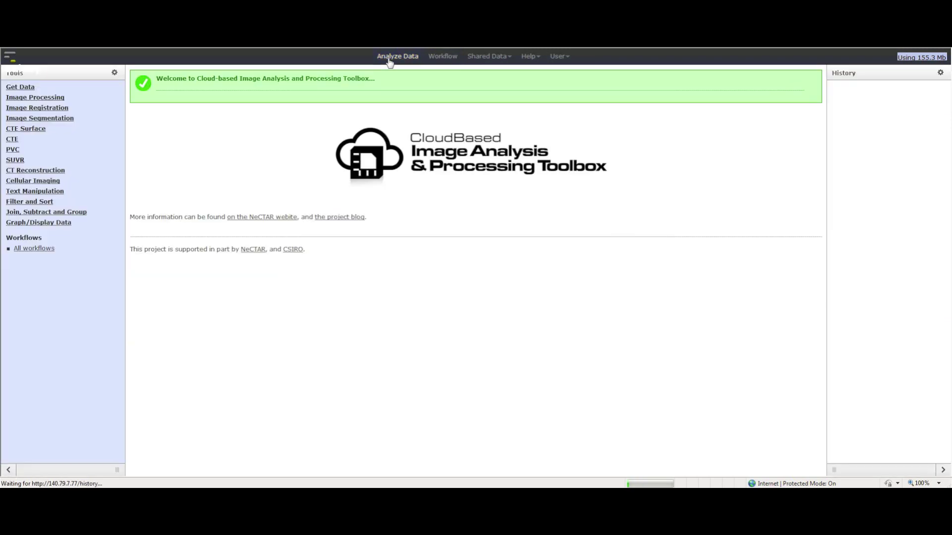